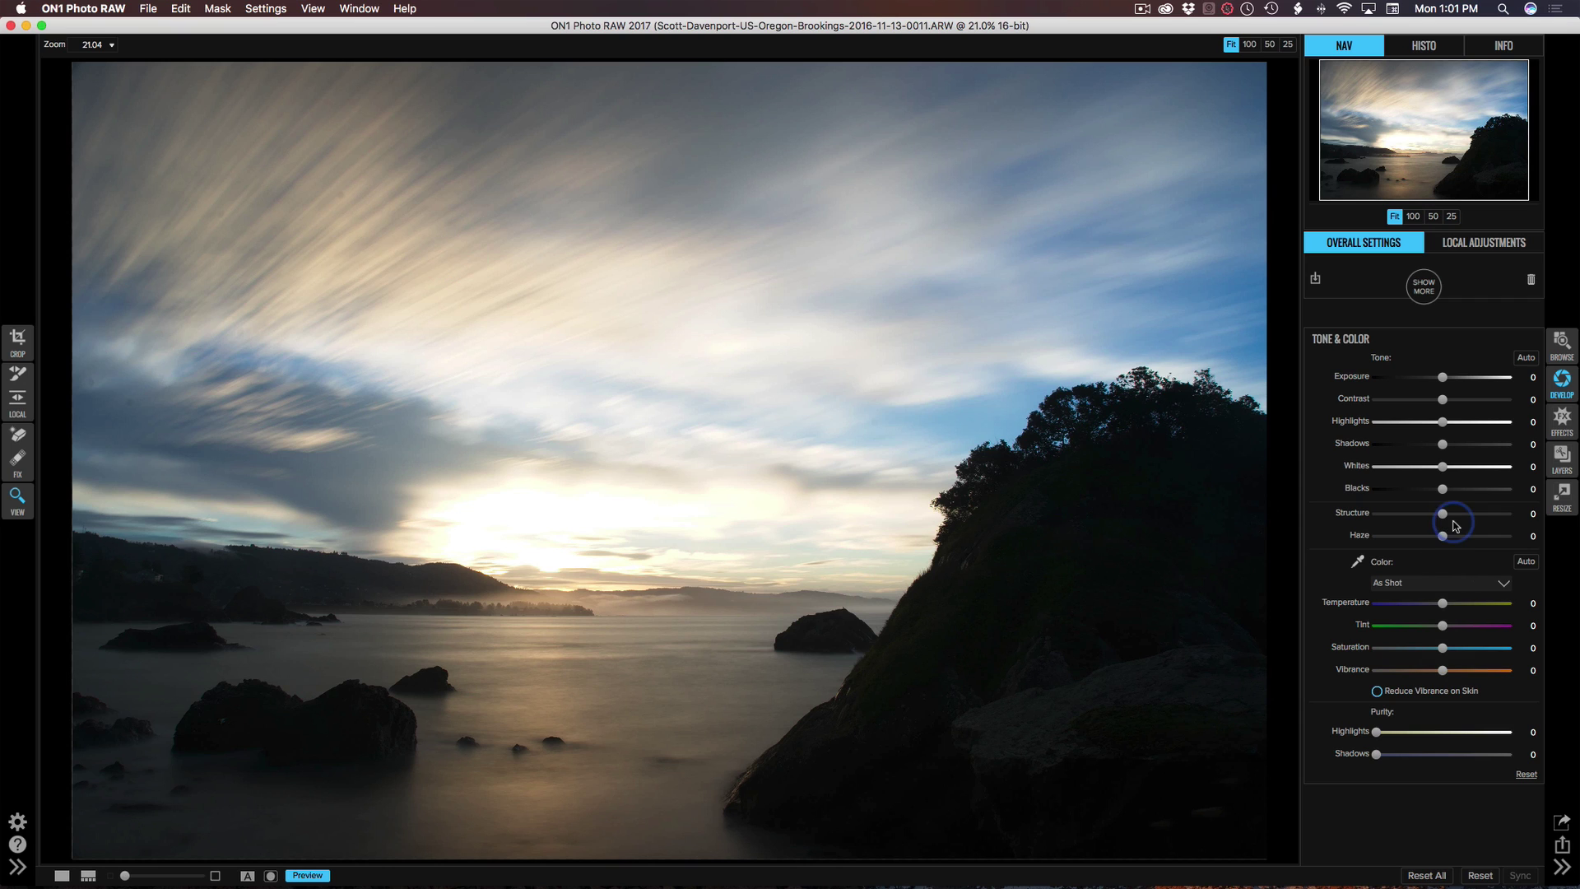
Try the Haze slider, leave tones at 0, and retouch a spot in the left sky with the Fix brush
drag(1441, 541, 1345, 556)
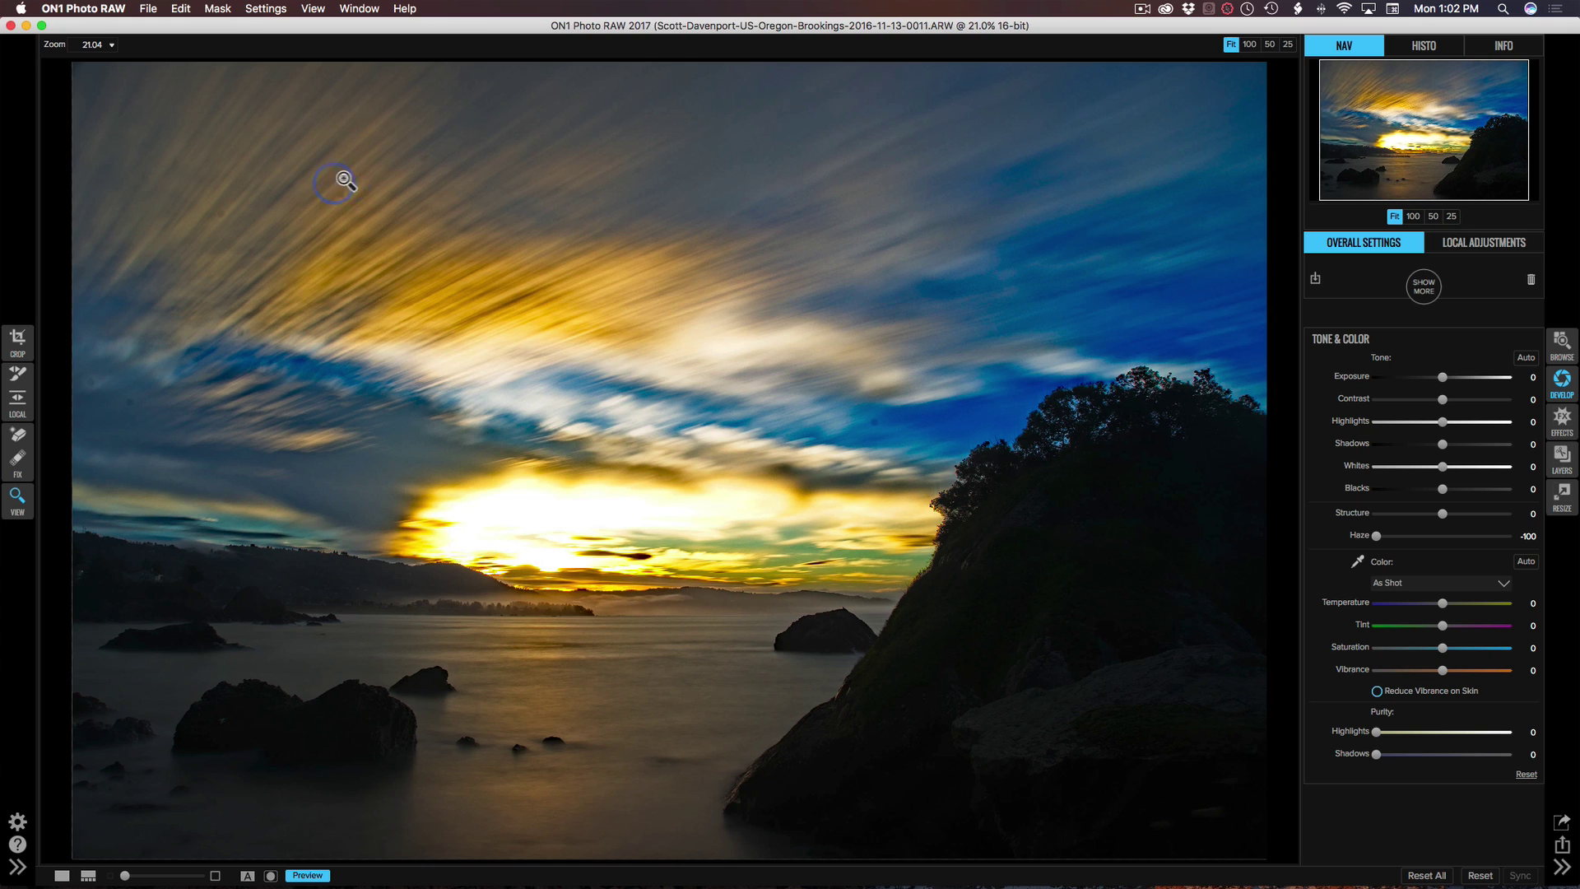
click(17, 435)
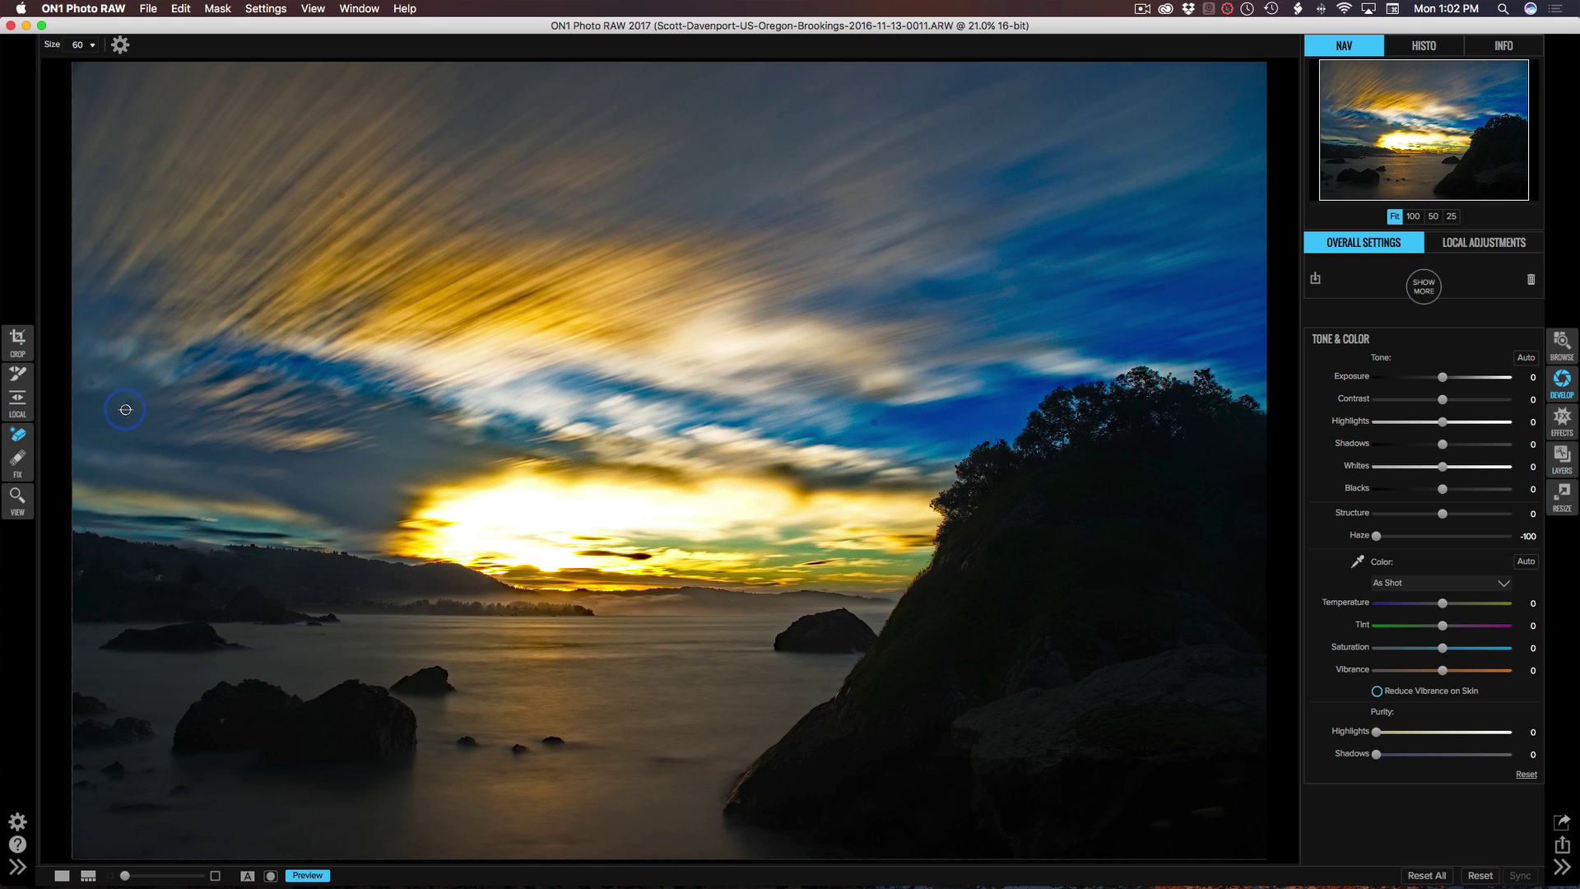
click(131, 404)
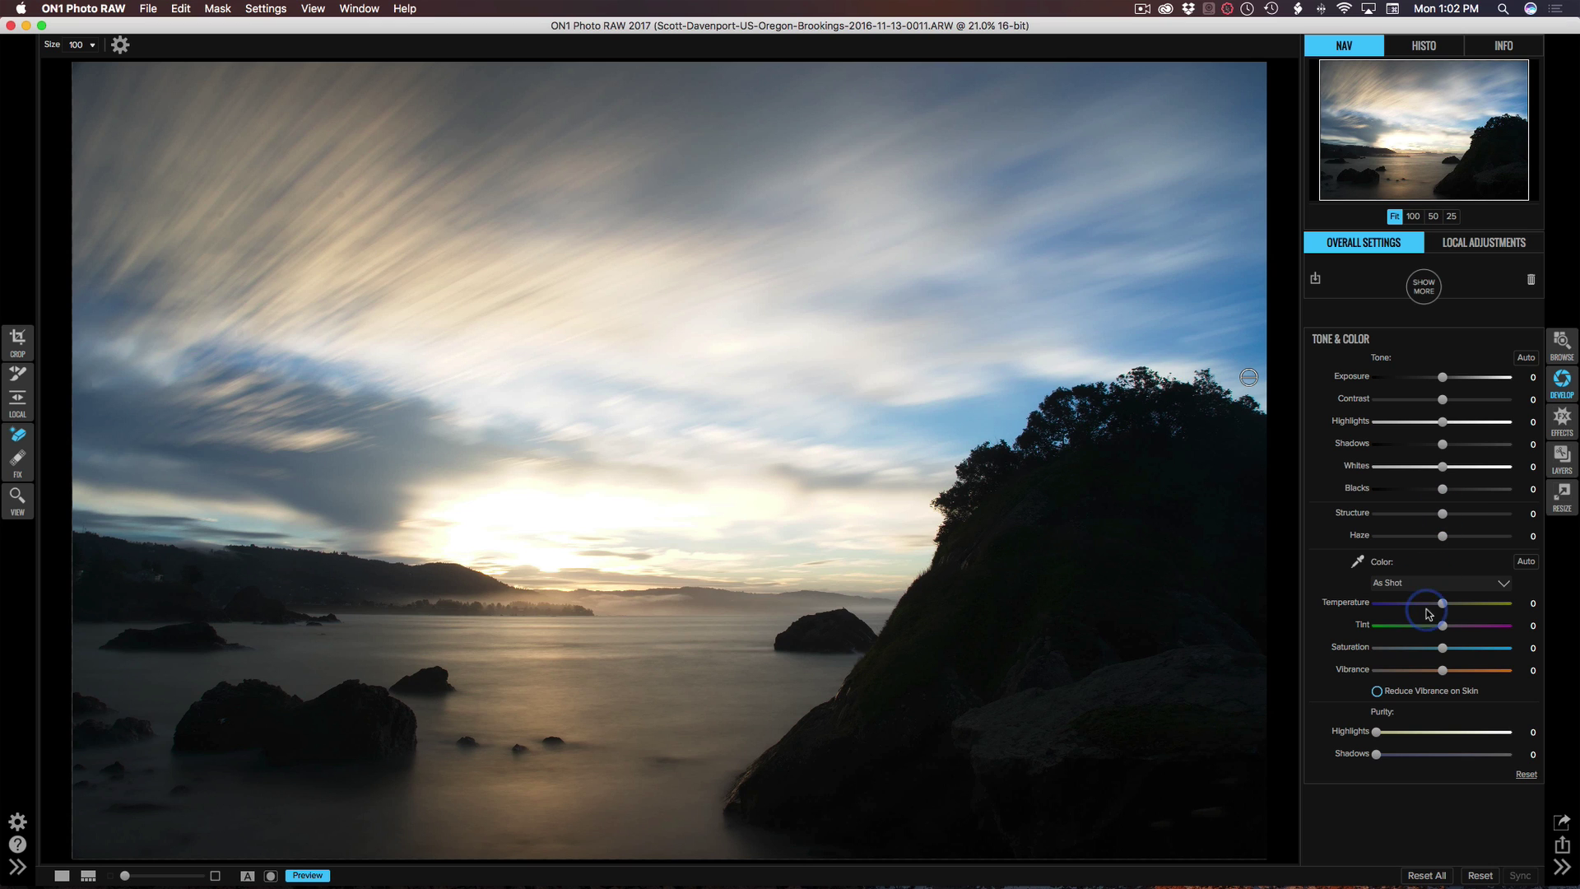
Drop Saturation to -100, then add a Curves filter with points dragged into an extreme zigzag
drag(1442, 650, 1342, 650)
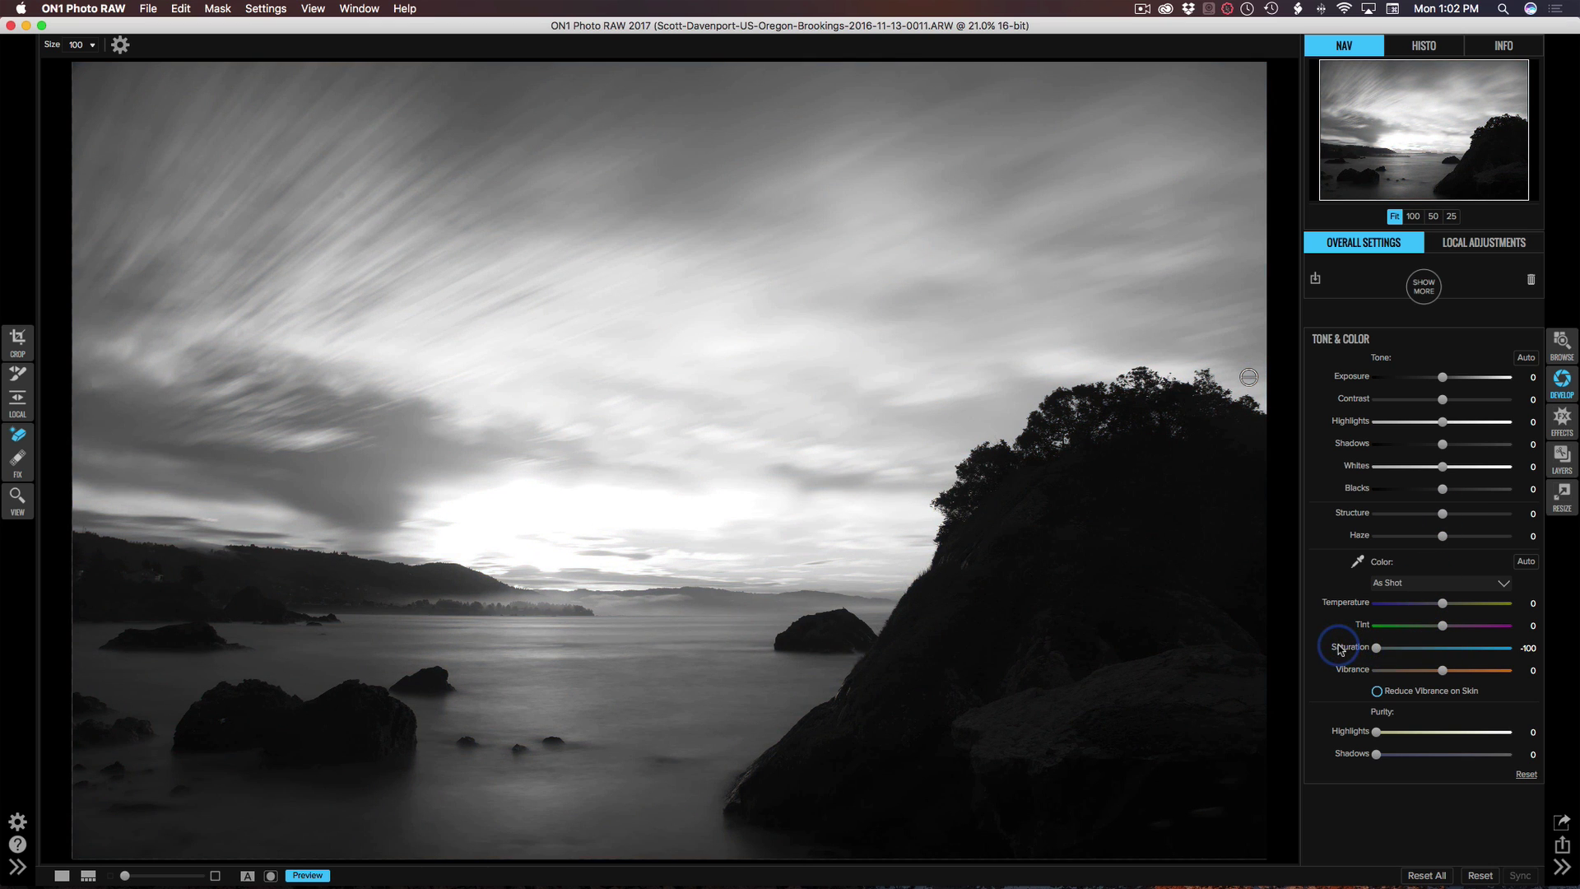
click(1493, 344)
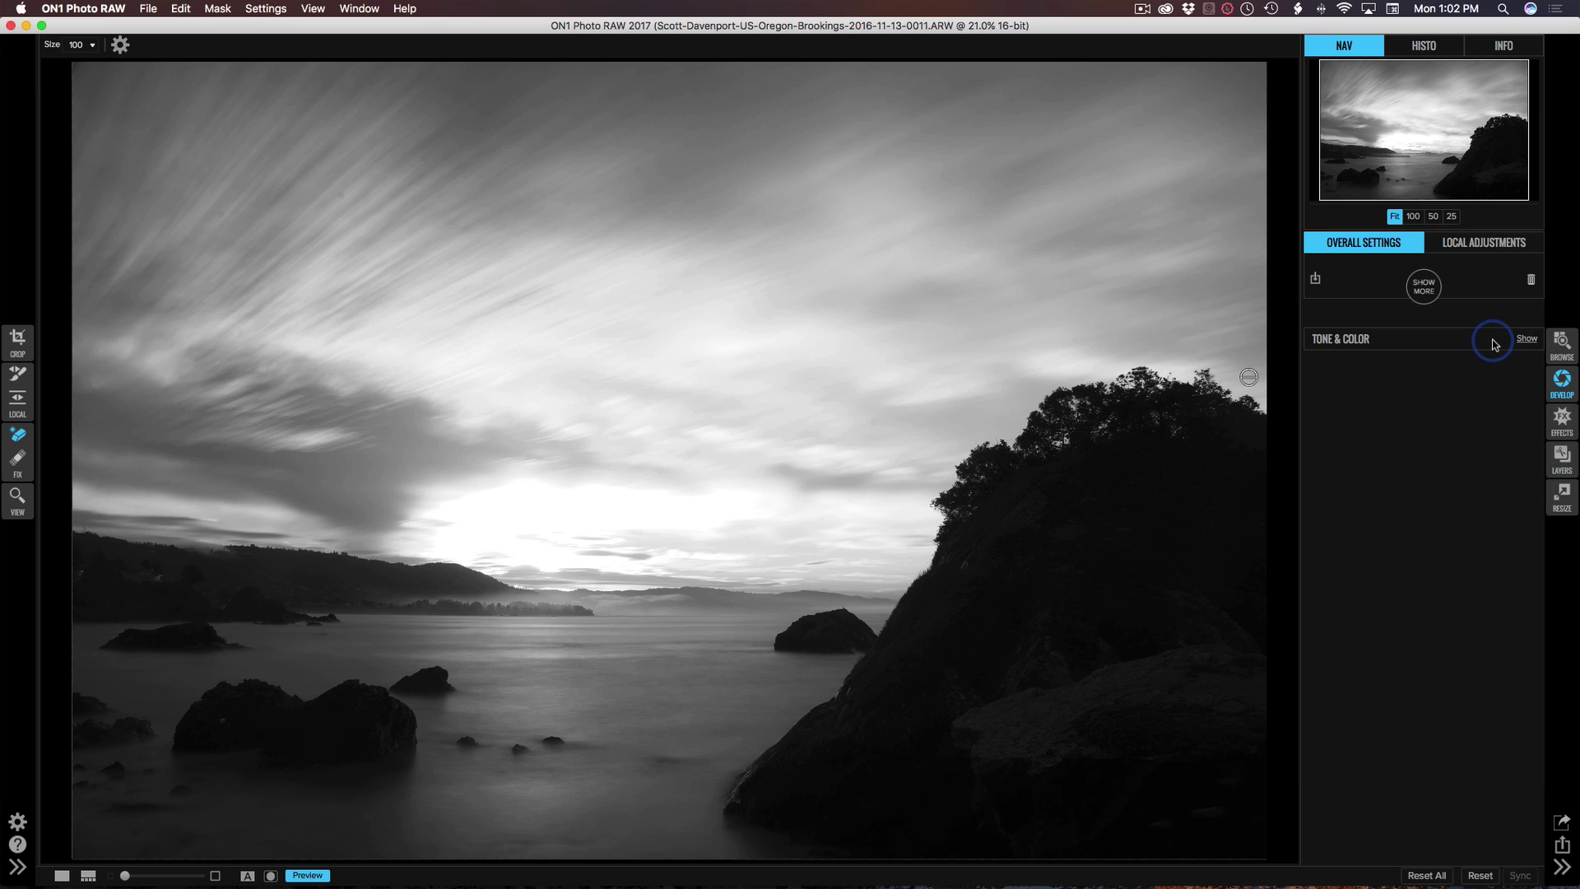
click(1423, 288)
click(1347, 356)
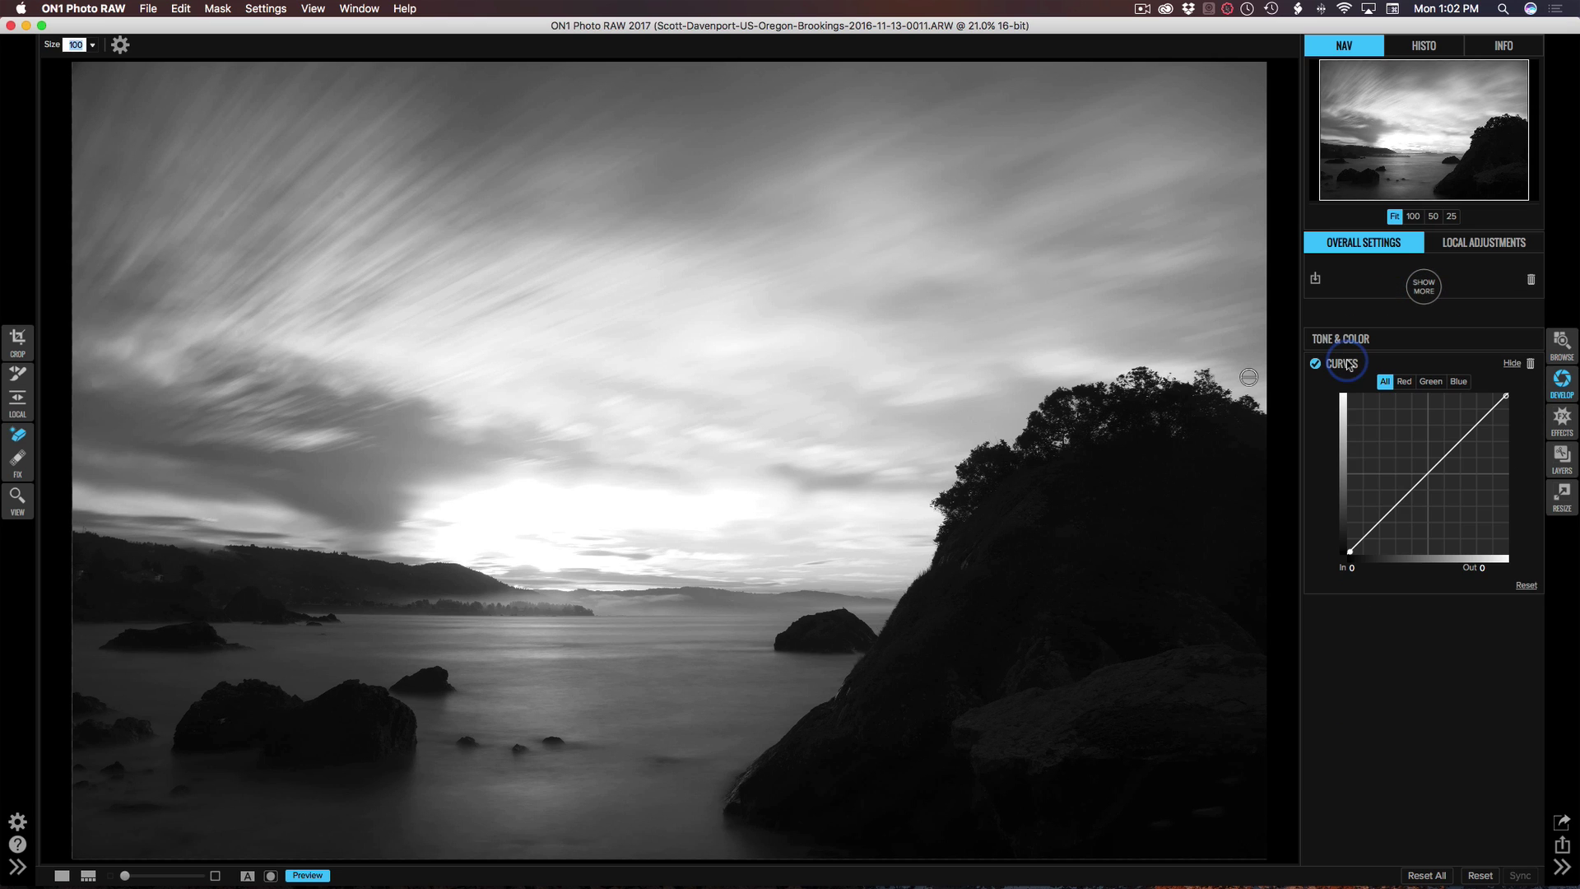
click(1362, 496)
drag(1364, 534, 1493, 552)
click(1400, 496)
drag(1399, 433, 1391, 396)
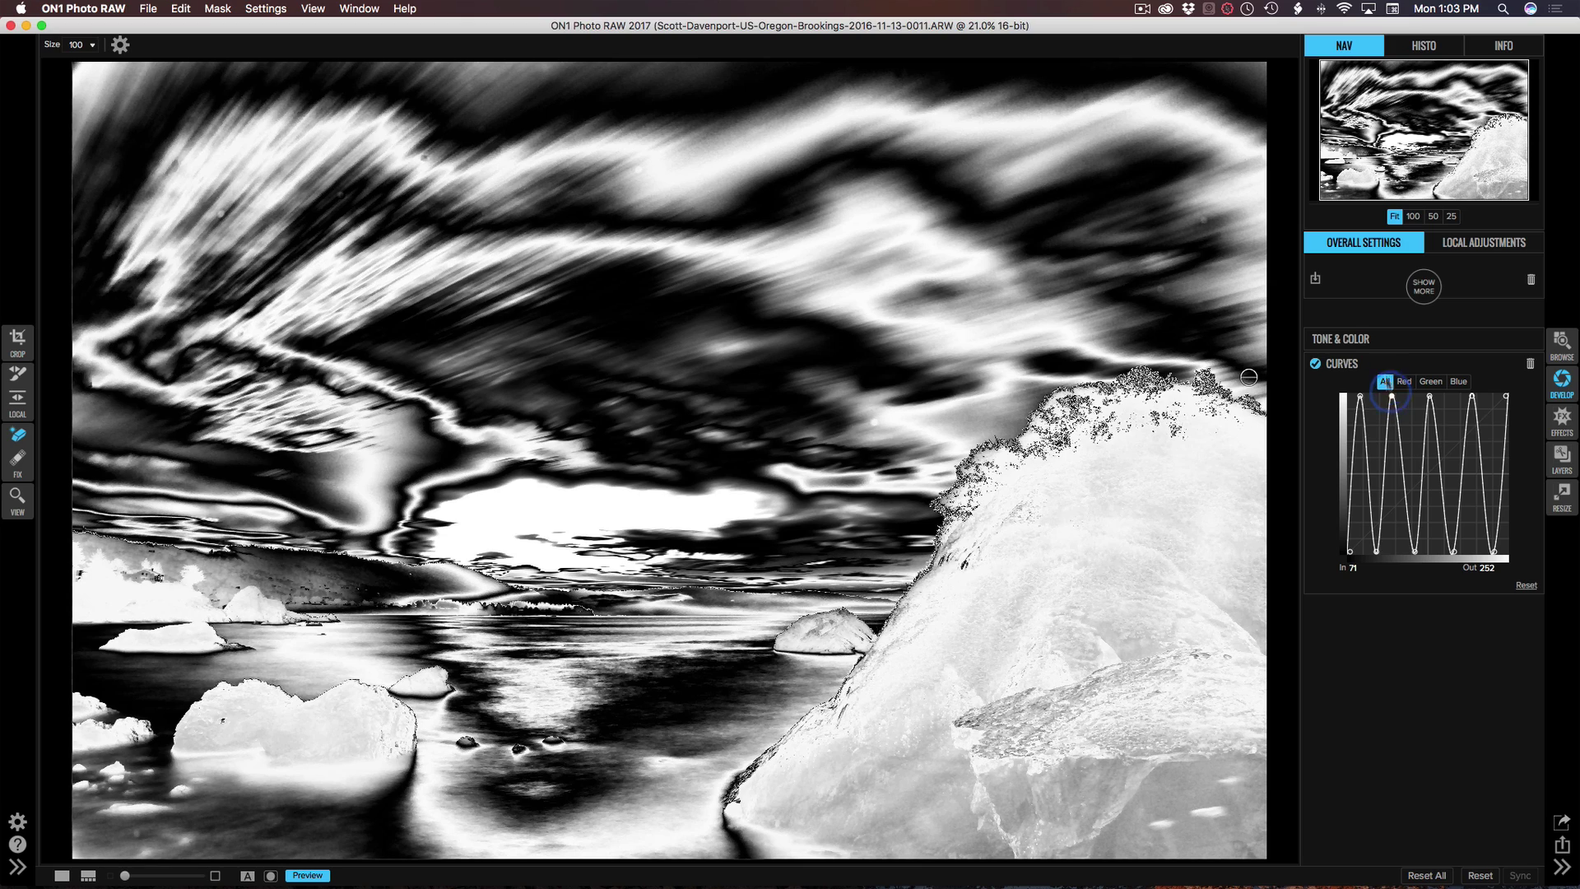
click(1416, 344)
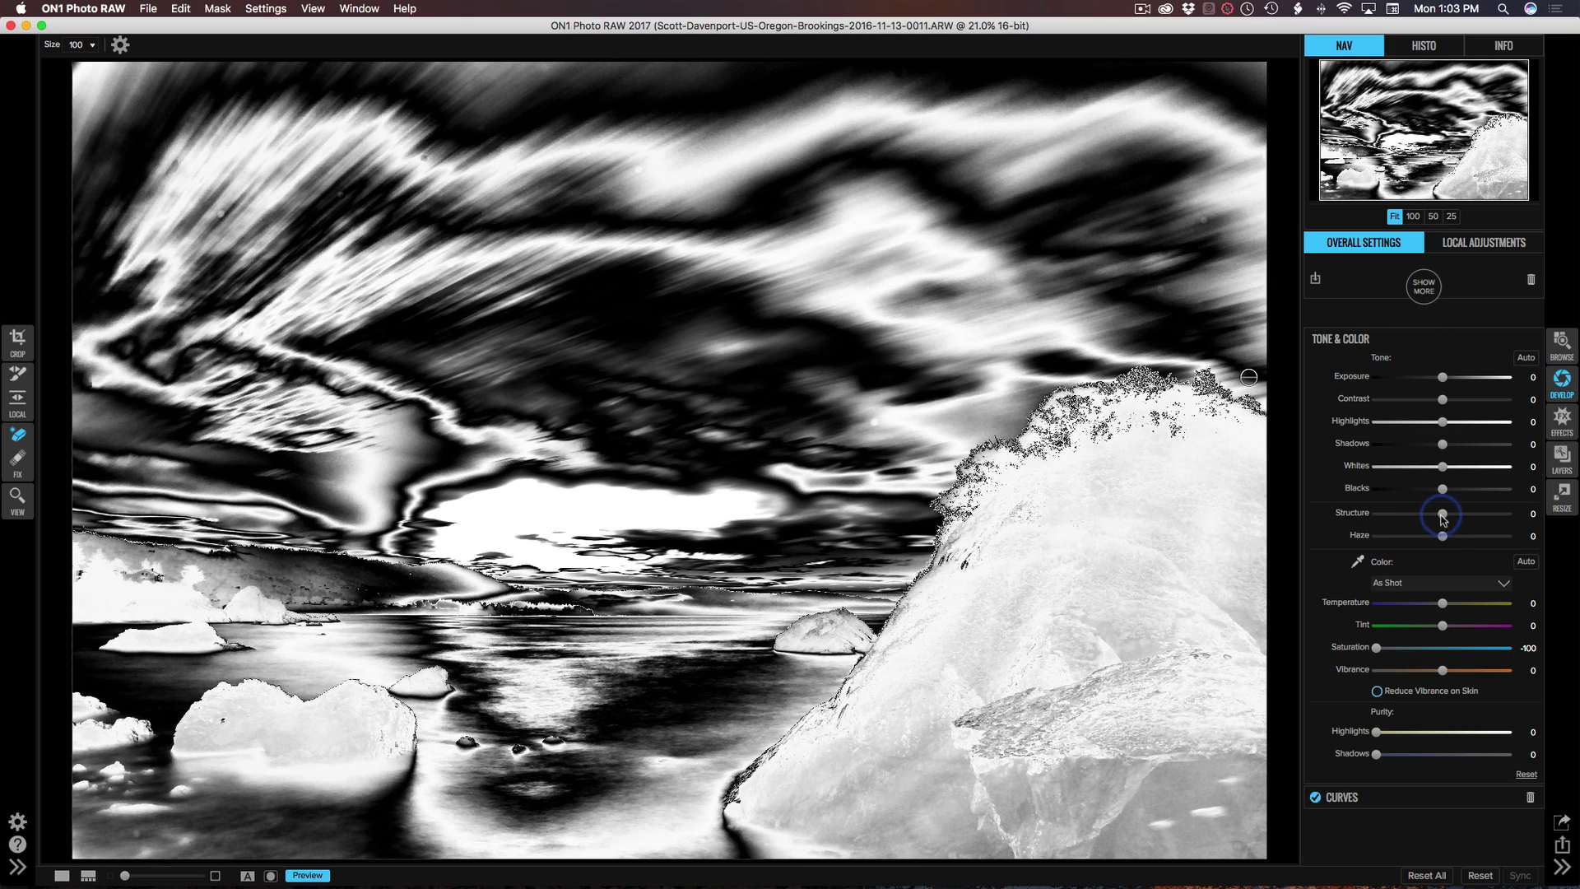
Fine-tune the Haze amount on the curves version and bring the Curves graph back into view
drag(1441, 541, 1385, 535)
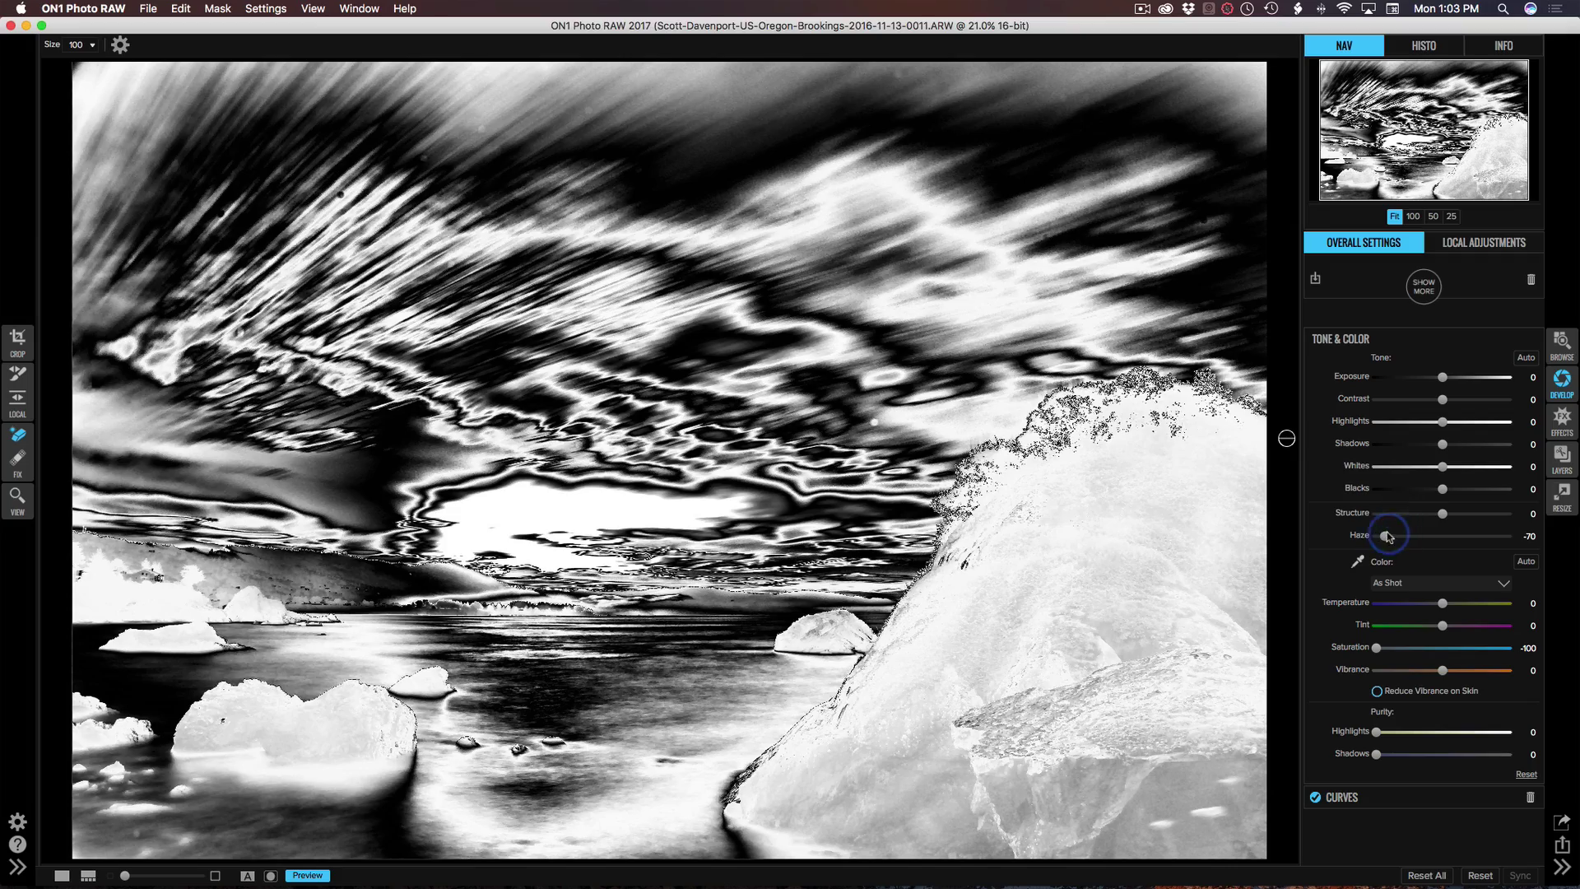
mouse_move(1385, 536)
mouse_down()
mouse_move(1428, 536)
mouse_move(1364, 524)
mouse_up()
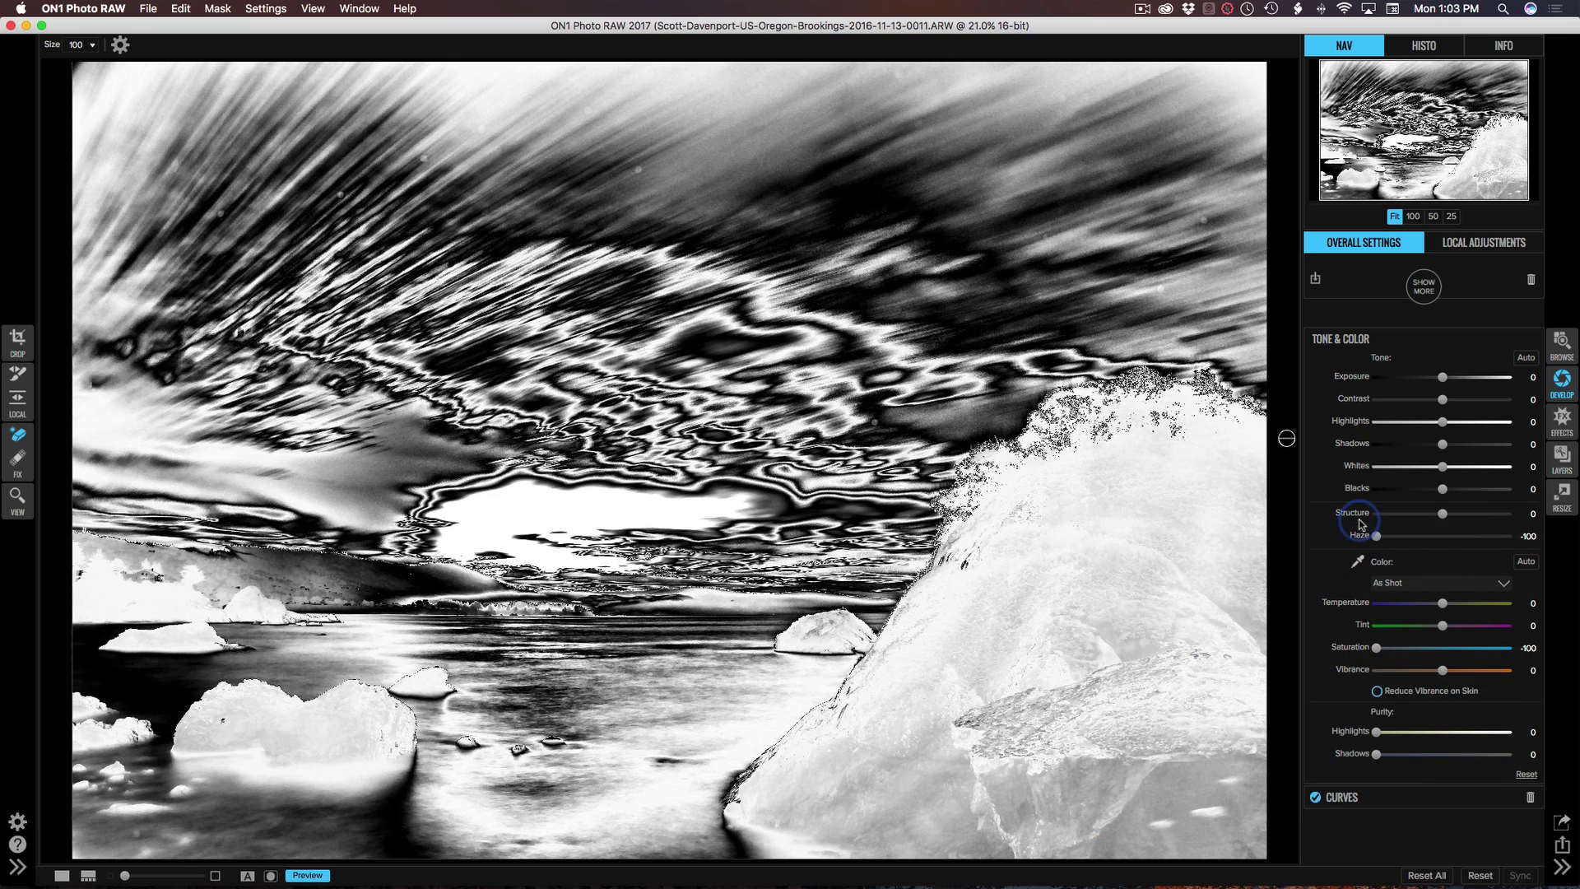
click(1429, 795)
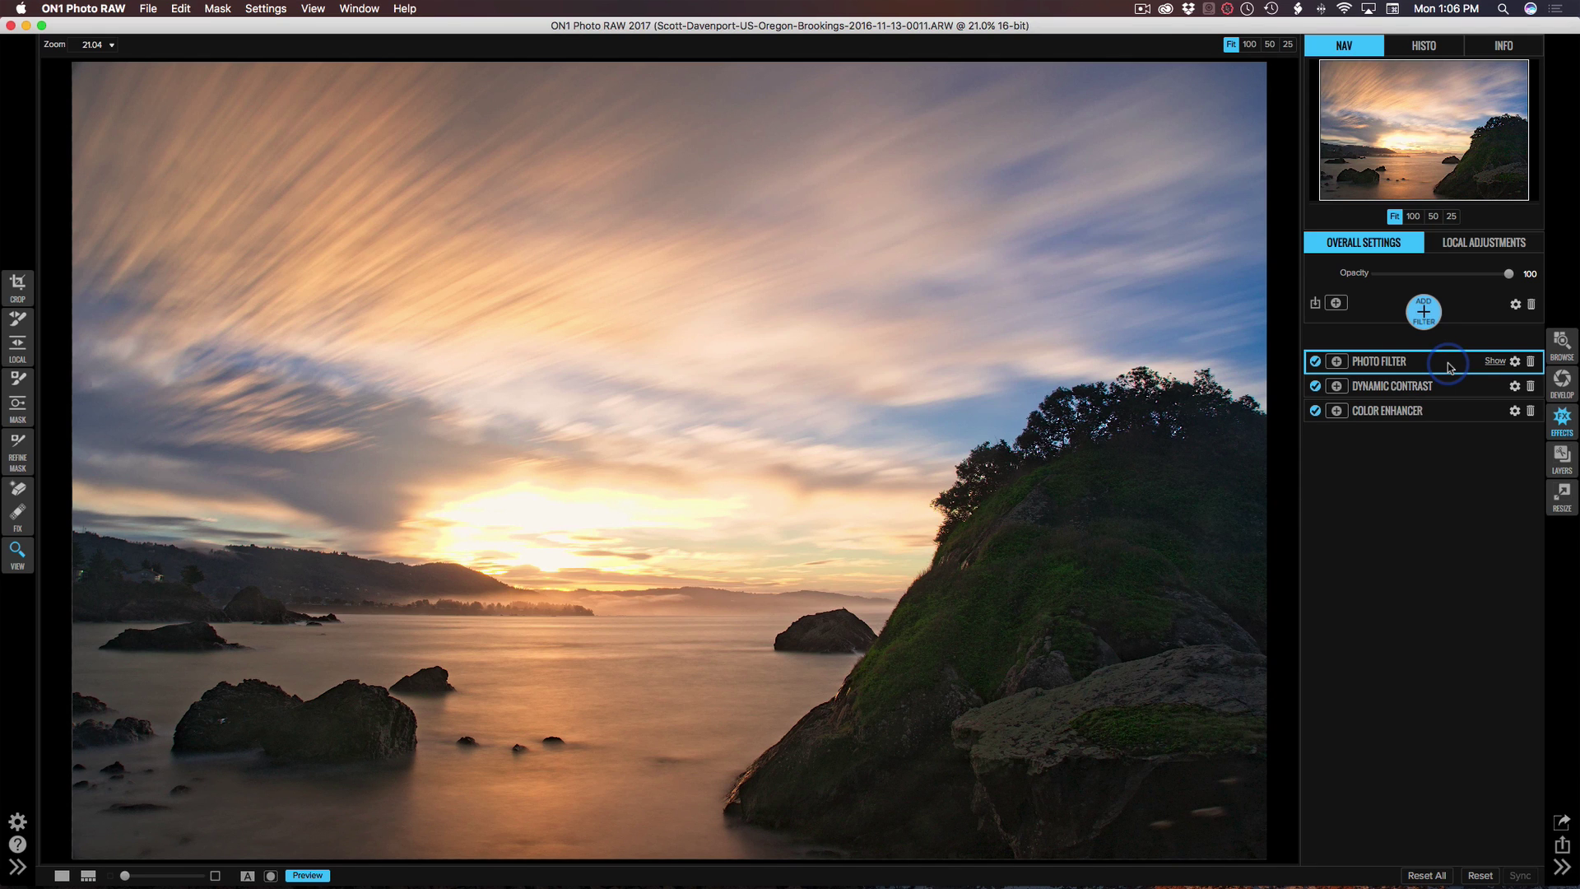
Add a Glow filter using the Orton Clean style and lower its opacity to 17
click(1423, 314)
click(1384, 429)
click(1344, 481)
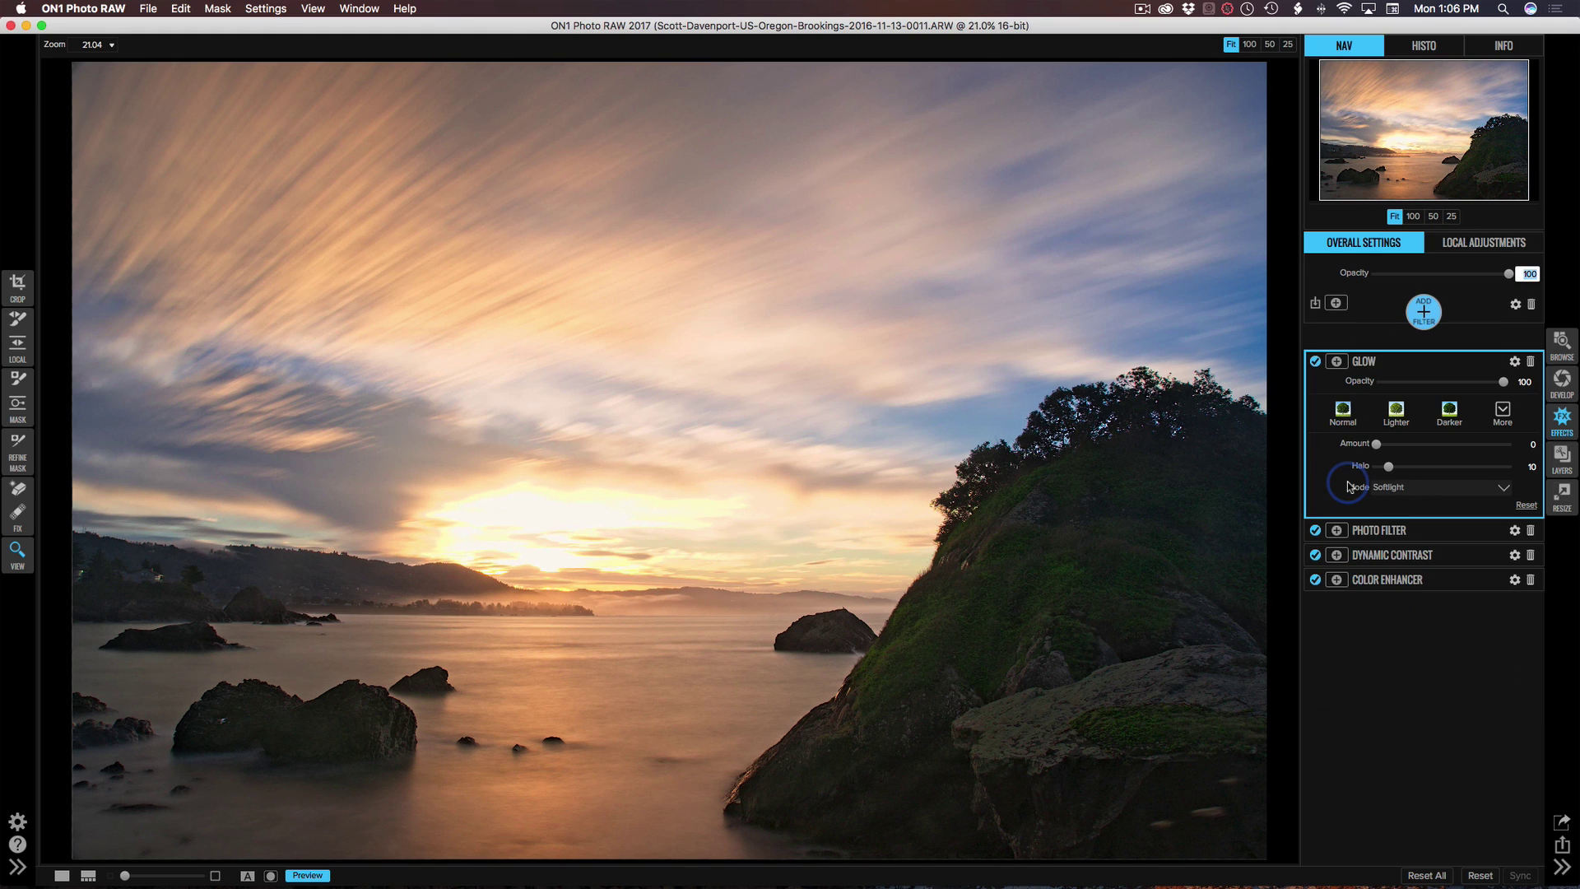
click(1502, 414)
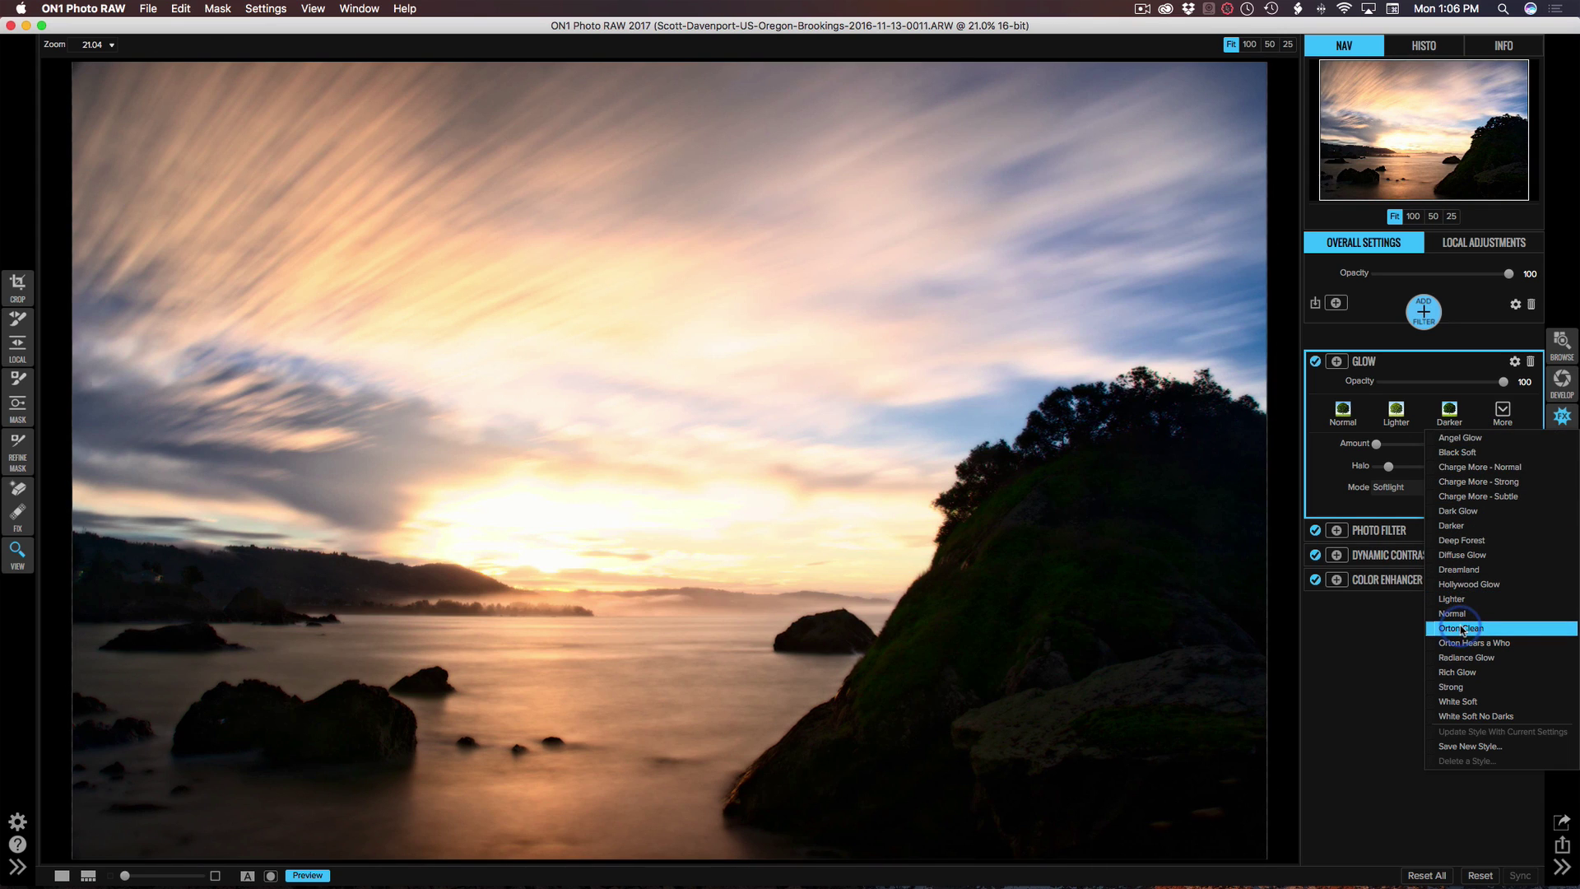
click(1460, 629)
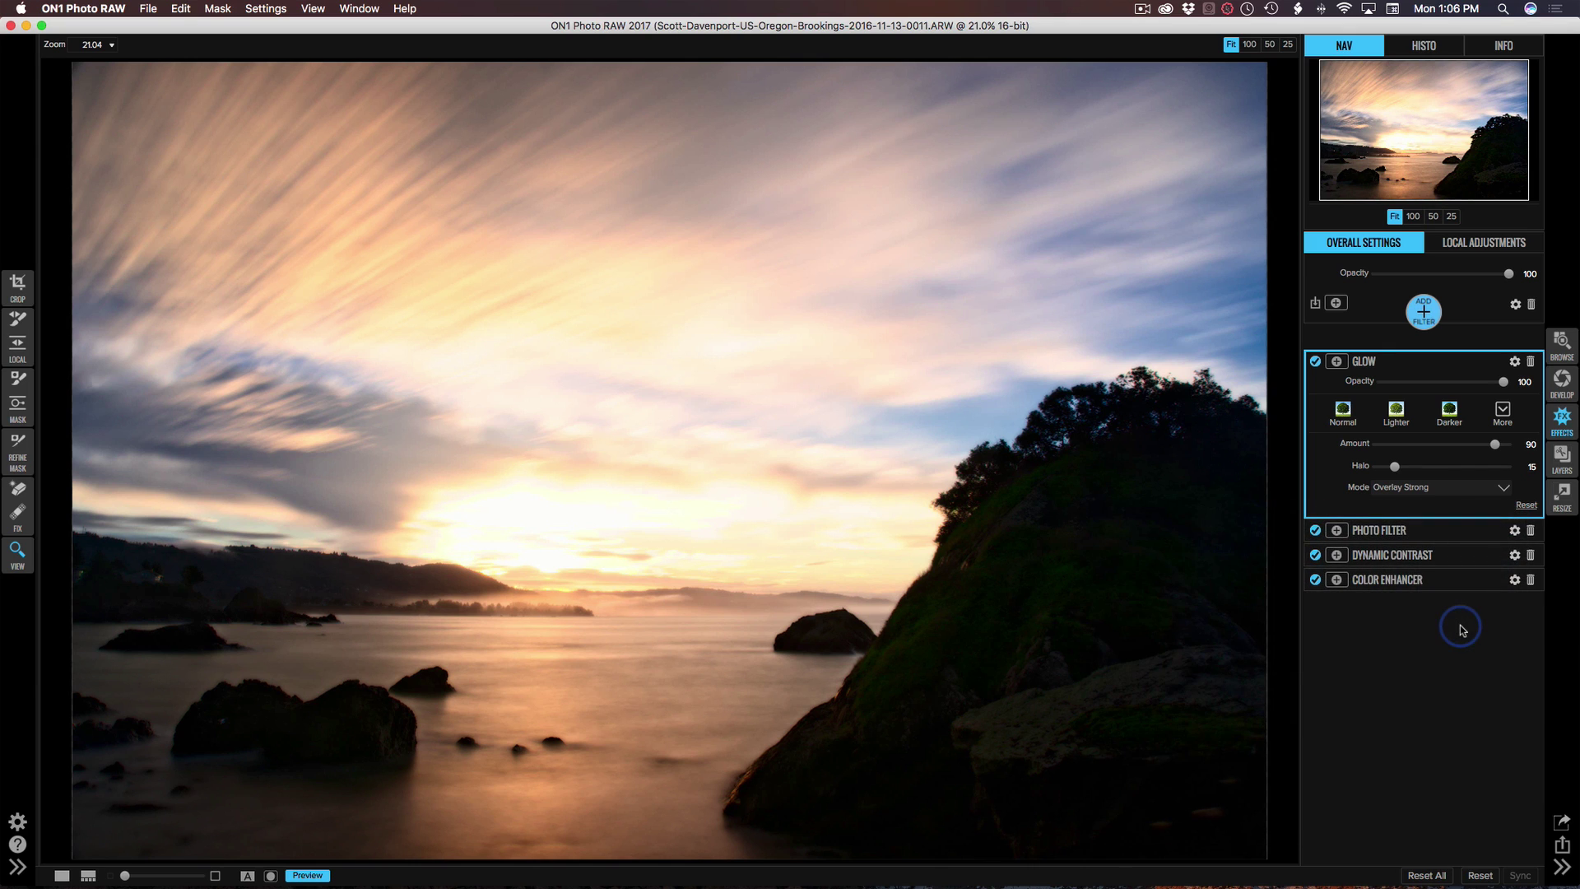
drag(1507, 388, 1402, 398)
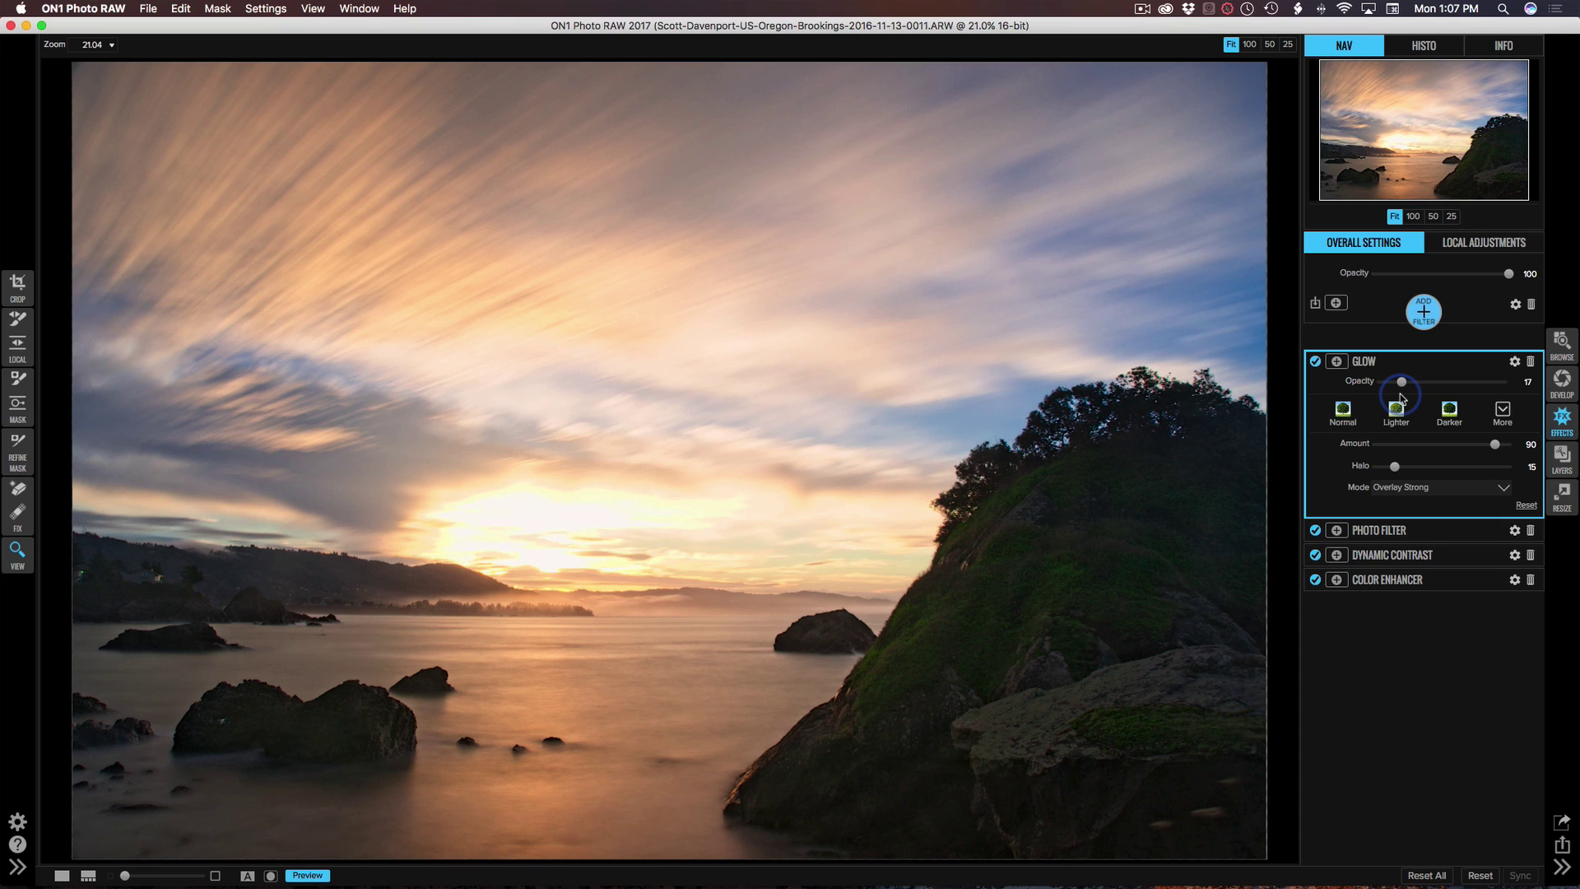
In Glow's blending options, set Shadows protection to 47 and Opacity to 0
click(1514, 362)
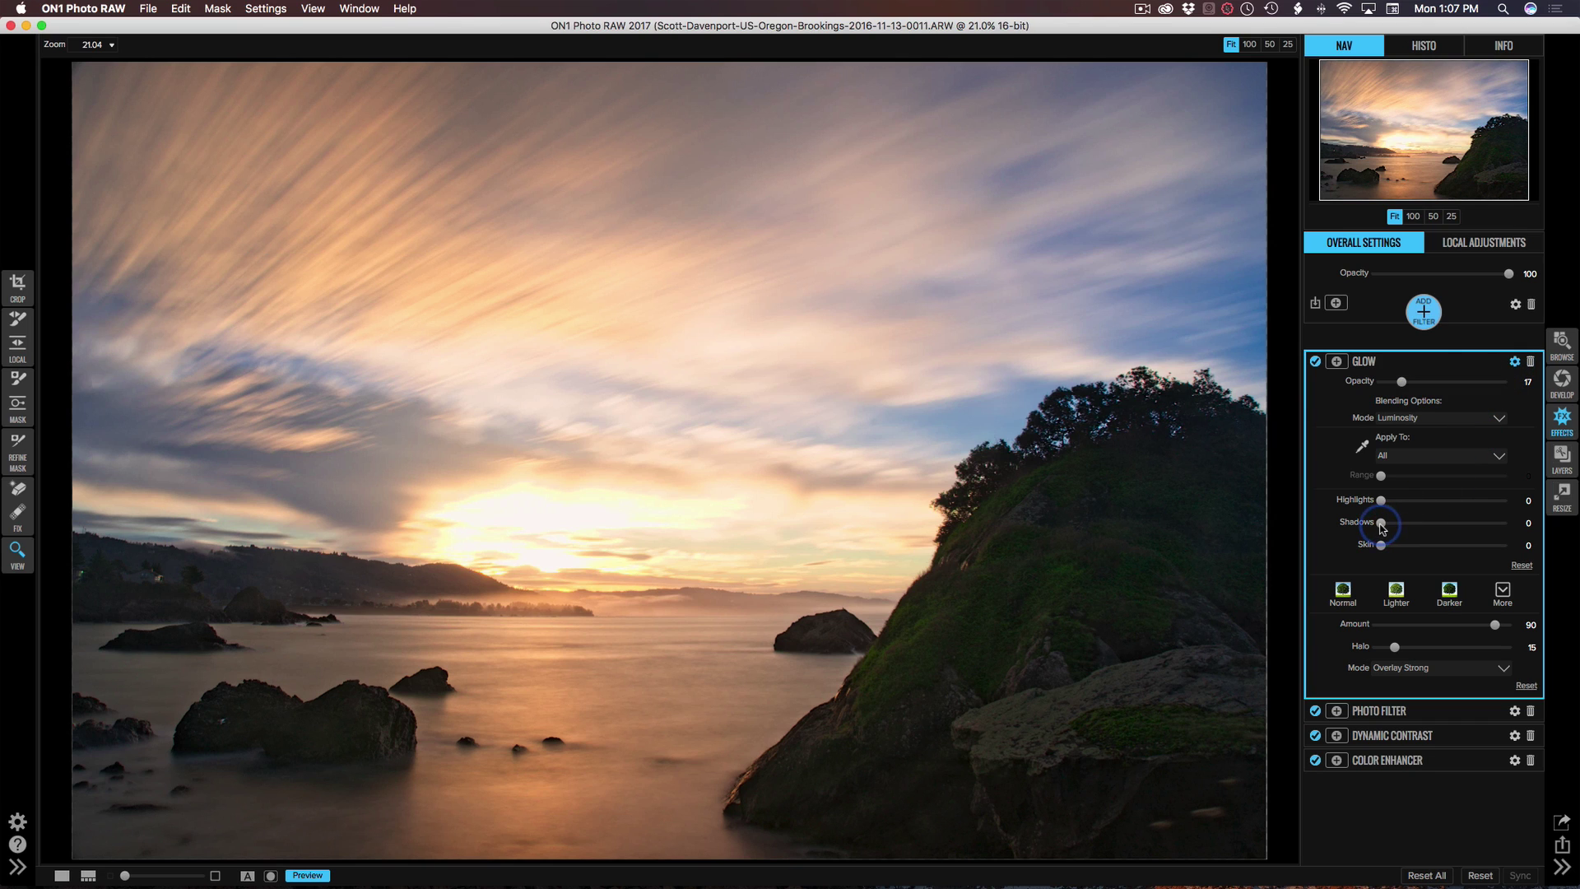
drag(1382, 528, 1515, 540)
mouse_move(1393, 386)
mouse_down()
mouse_move(1354, 387)
mouse_move(1419, 395)
mouse_move(1363, 386)
mouse_up()
drag(1391, 549, 1409, 546)
drag(1410, 382, 1376, 553)
drag(1475, 520, 1471, 529)
Paint the Glow out of the dark headland's trees and hillside with an enlarged Paint Out brush
click(1336, 362)
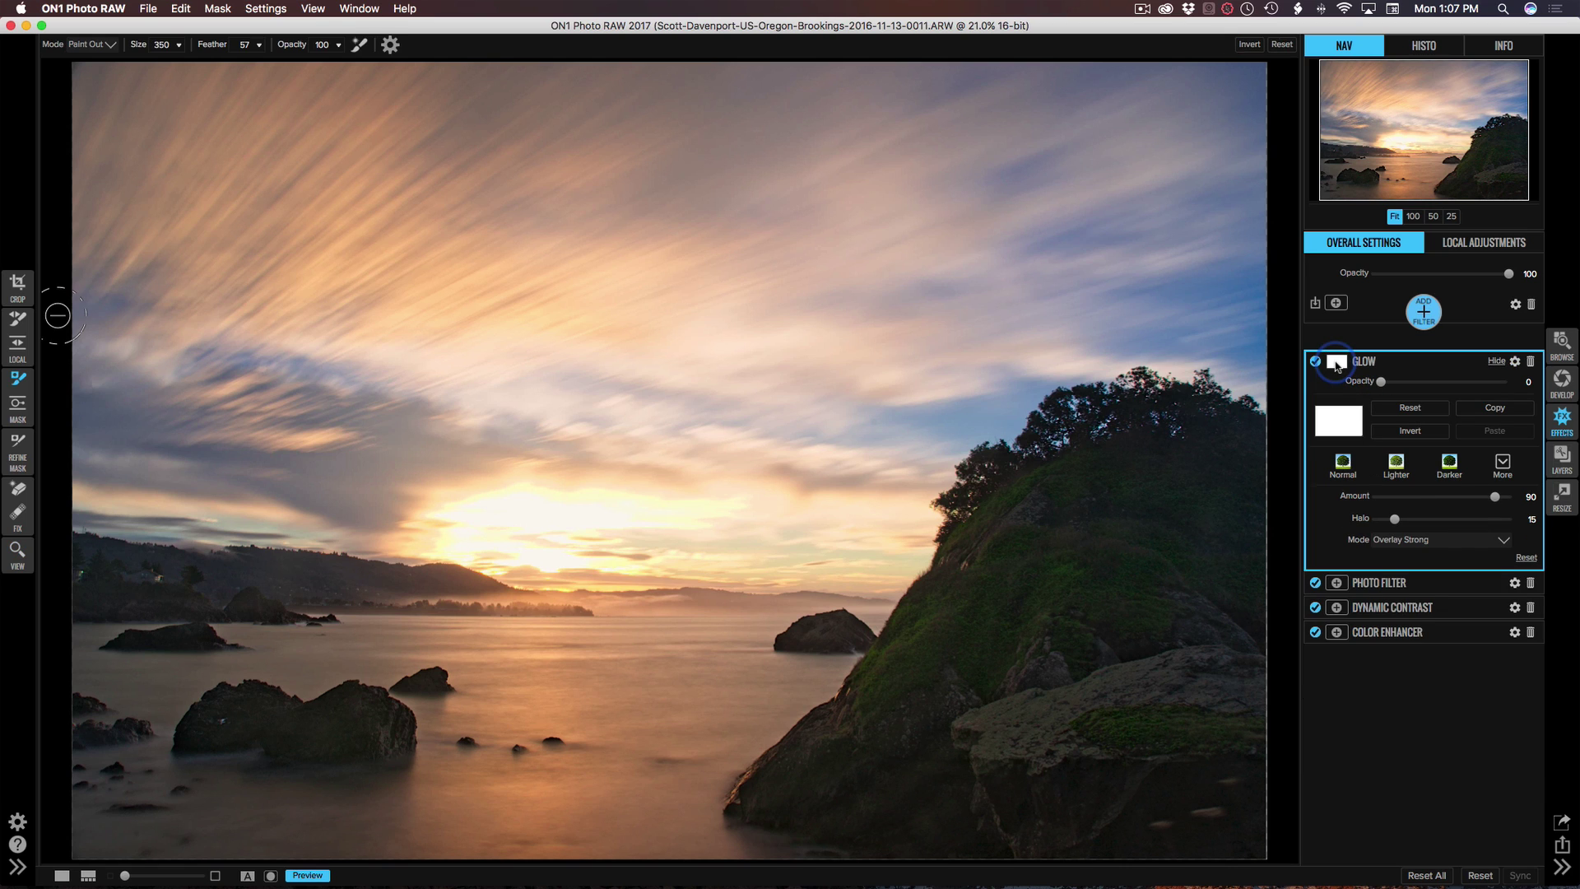
drag(1164, 445, 1121, 478)
key(bracketright)
key(bracketright)
key(bracketright)
mouse_move(1133, 507)
mouse_down()
mouse_move(1163, 496)
mouse_move(1099, 494)
mouse_move(990, 570)
mouse_move(944, 655)
mouse_move(853, 751)
mouse_move(1037, 635)
mouse_move(1005, 708)
mouse_move(1156, 802)
mouse_move(1090, 657)
mouse_move(1144, 722)
mouse_move(1113, 518)
mouse_move(1219, 570)
mouse_move(1234, 461)
mouse_move(964, 657)
mouse_move(859, 774)
mouse_move(995, 829)
mouse_move(1098, 692)
mouse_move(1103, 522)
mouse_move(1096, 729)
mouse_move(1248, 487)
mouse_move(1179, 738)
mouse_move(1122, 629)
mouse_up()
Check the Glow mask in black-and-white view, then reopen Glow's blending options
key(super+m)
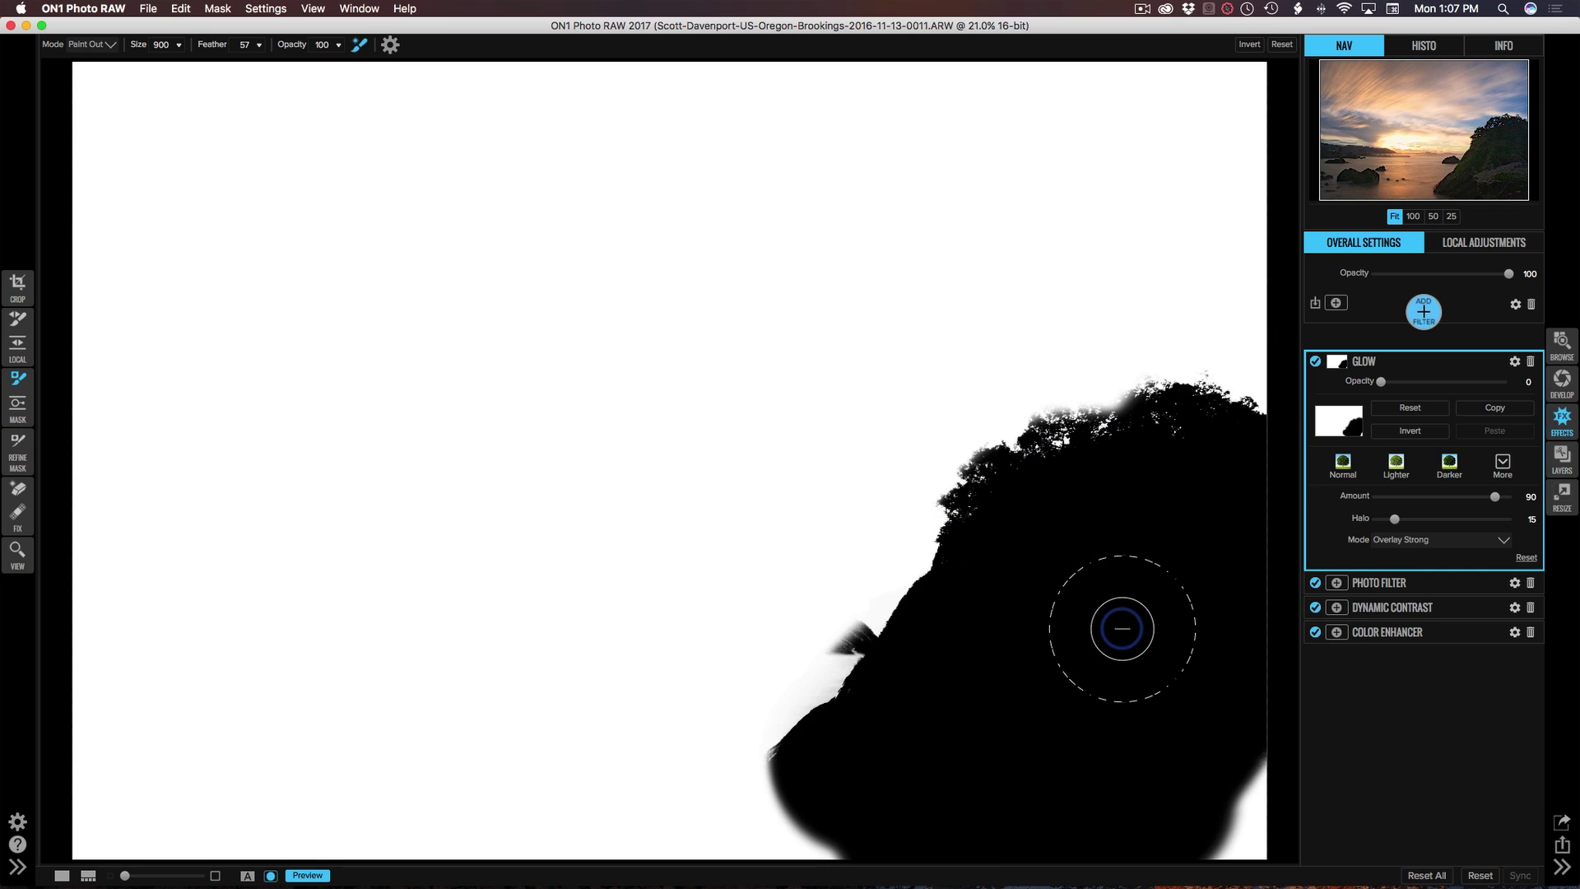
key(super+m)
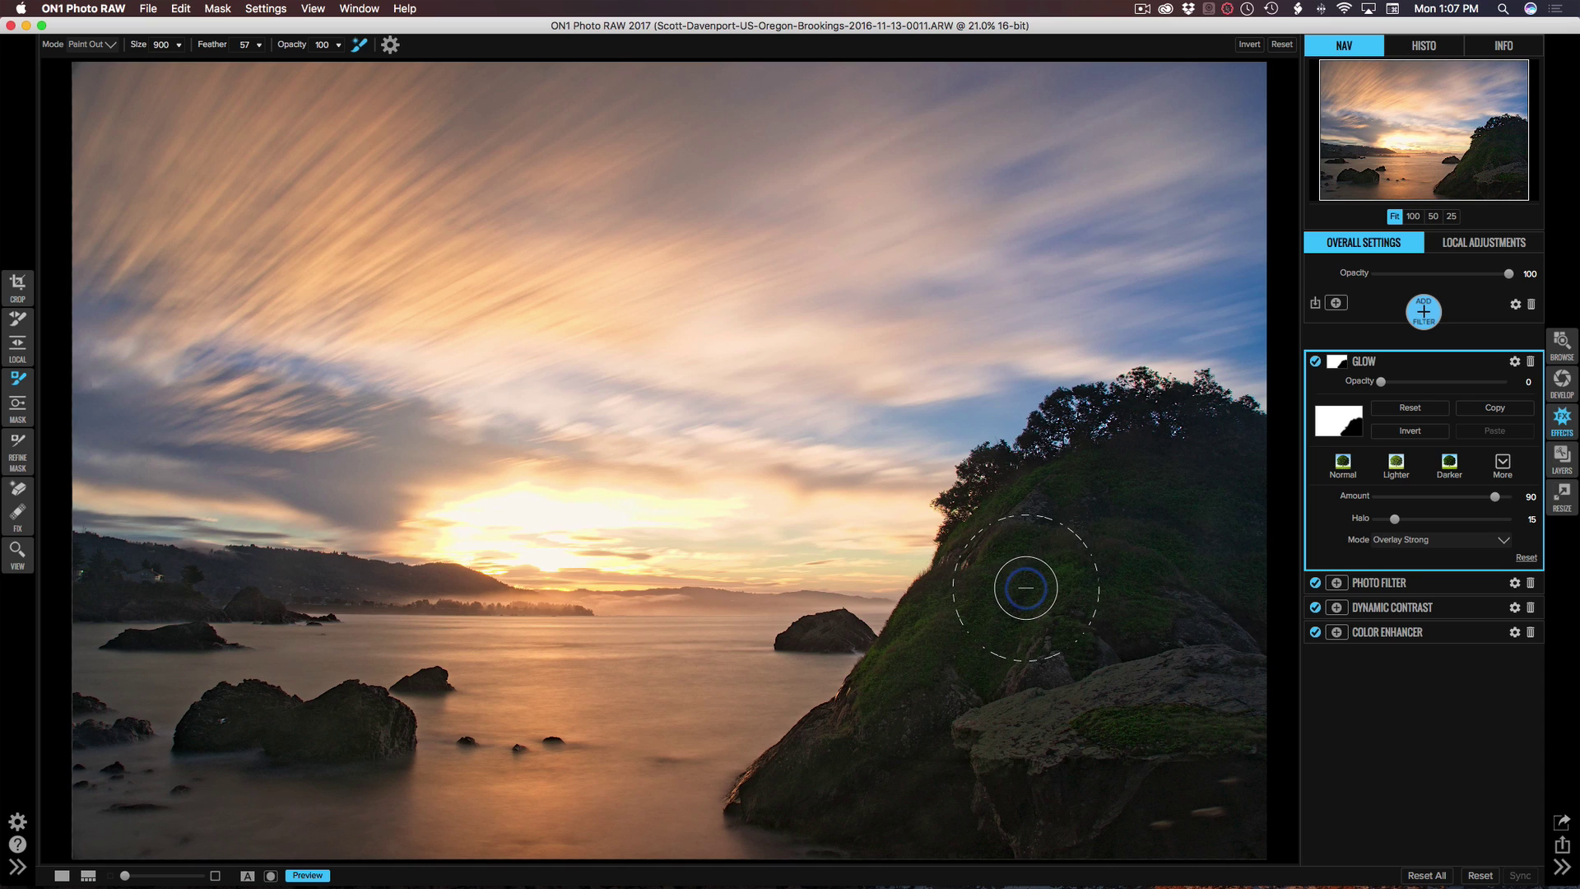
key(super+m)
key(super+m)
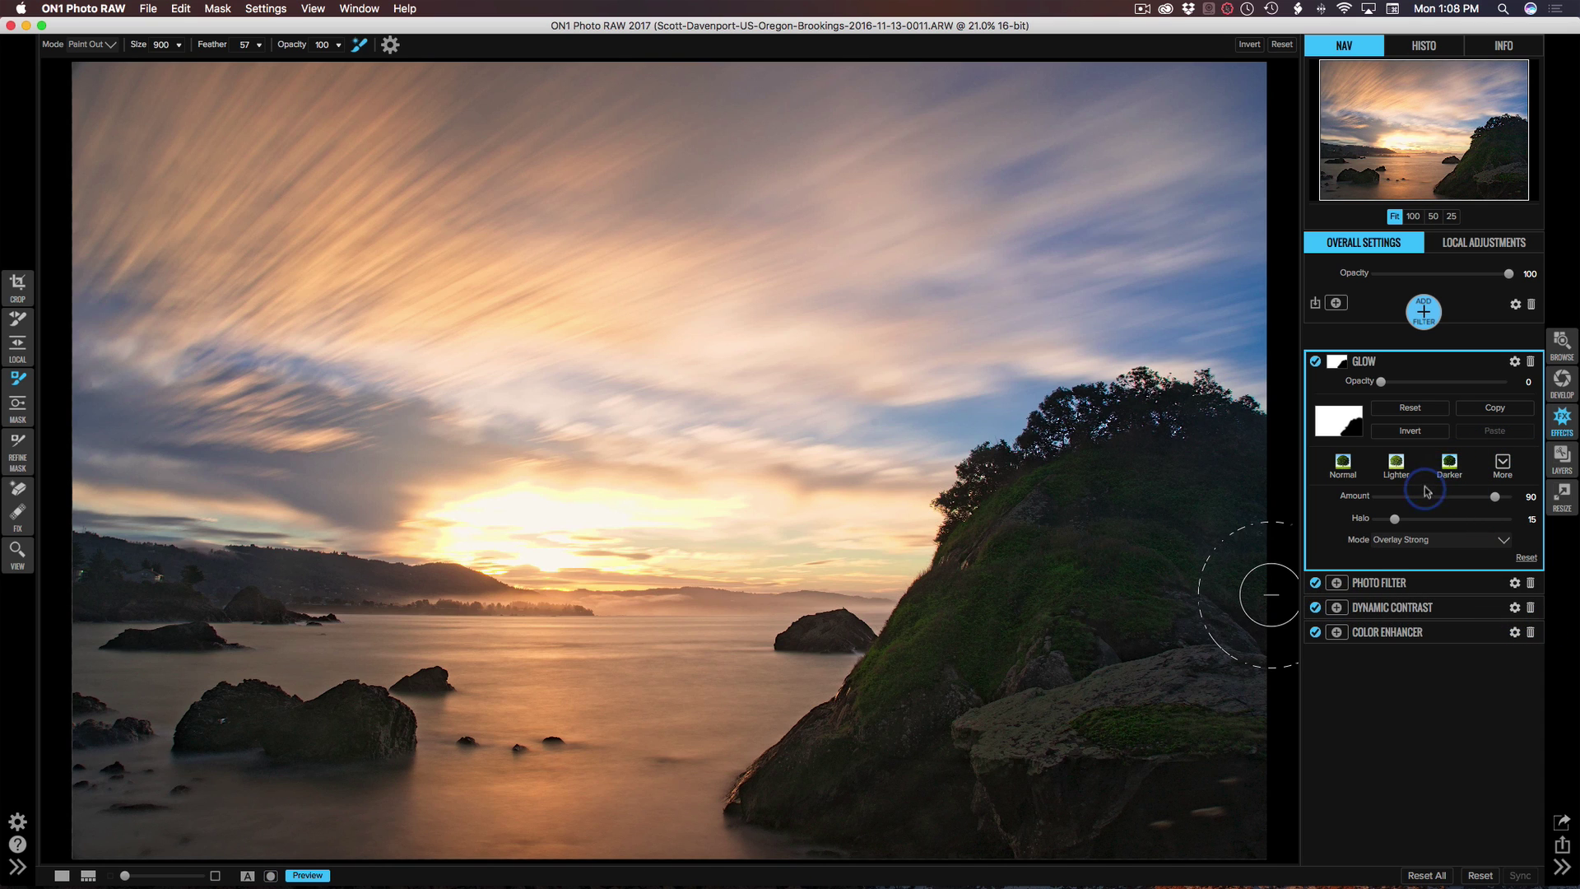
click(1517, 361)
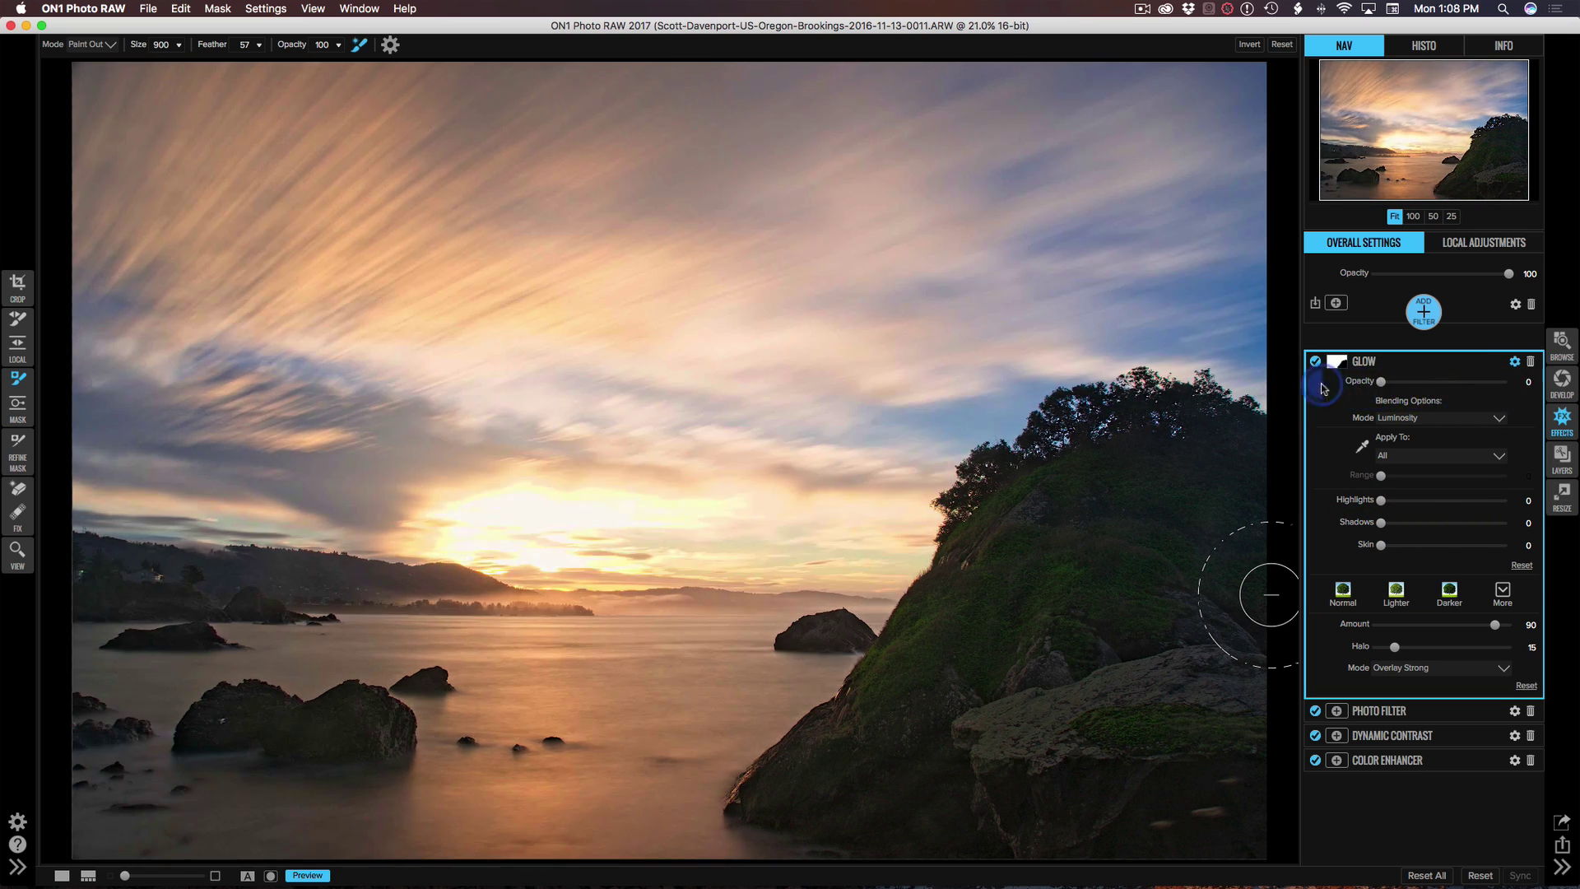
Raise the masked Glow filter's opacity from 36 up to a final 61, setting aside the mask brush
drag(1381, 381, 1424, 381)
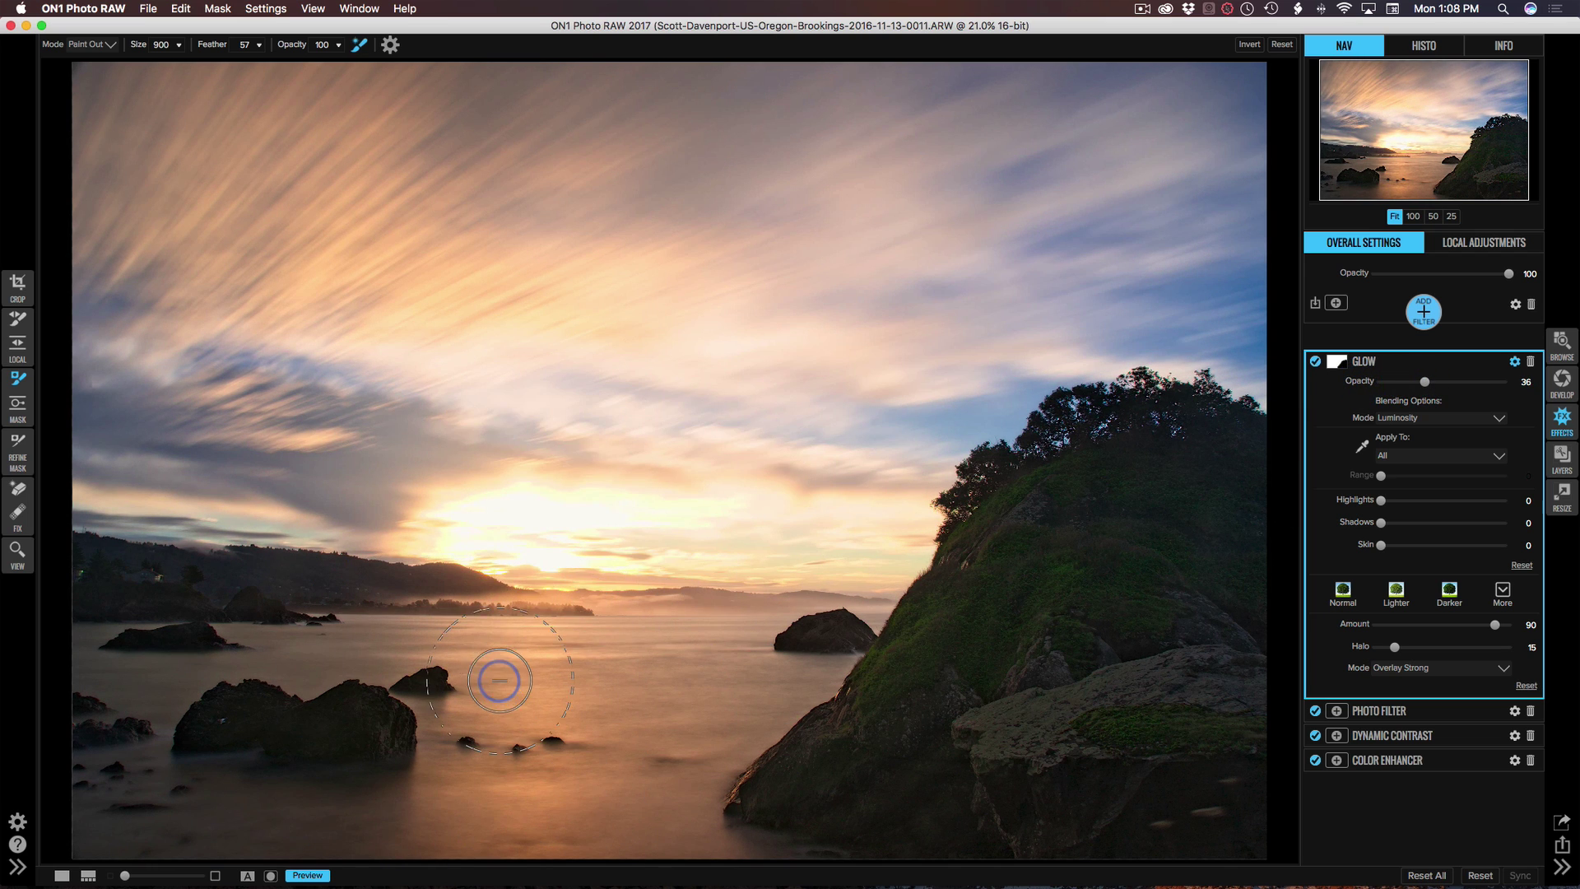
click(14, 565)
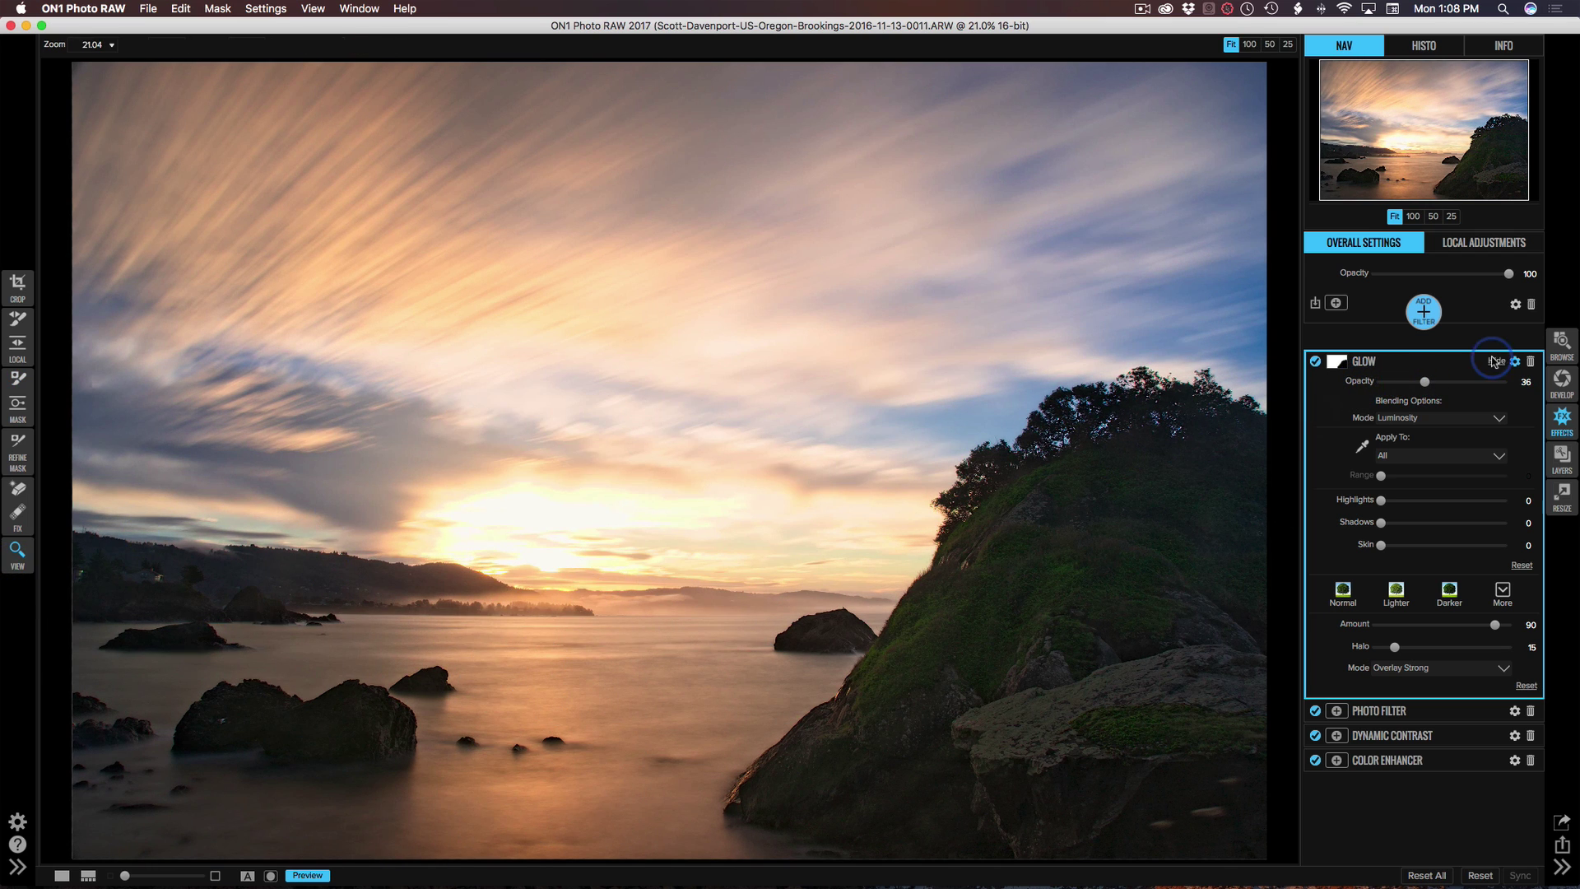
mouse_move(1426, 387)
mouse_down()
mouse_move(1453, 383)
mouse_move(1399, 384)
mouse_move(1469, 383)
mouse_move(1412, 382)
mouse_move(1453, 380)
mouse_up()
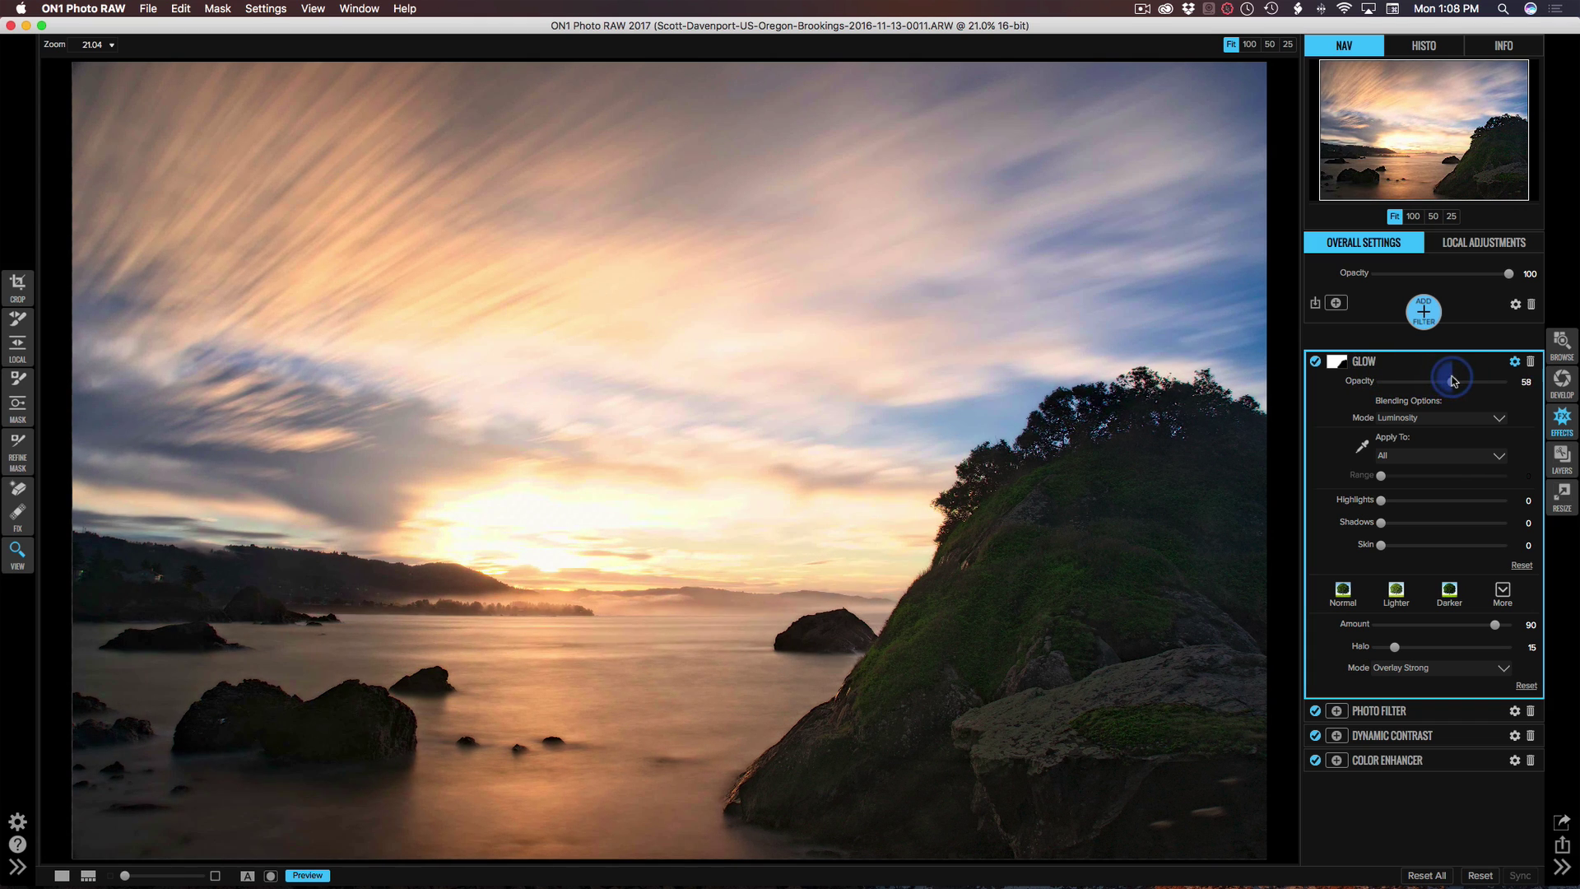
click(1396, 591)
click(1453, 383)
drag(1454, 386, 1455, 386)
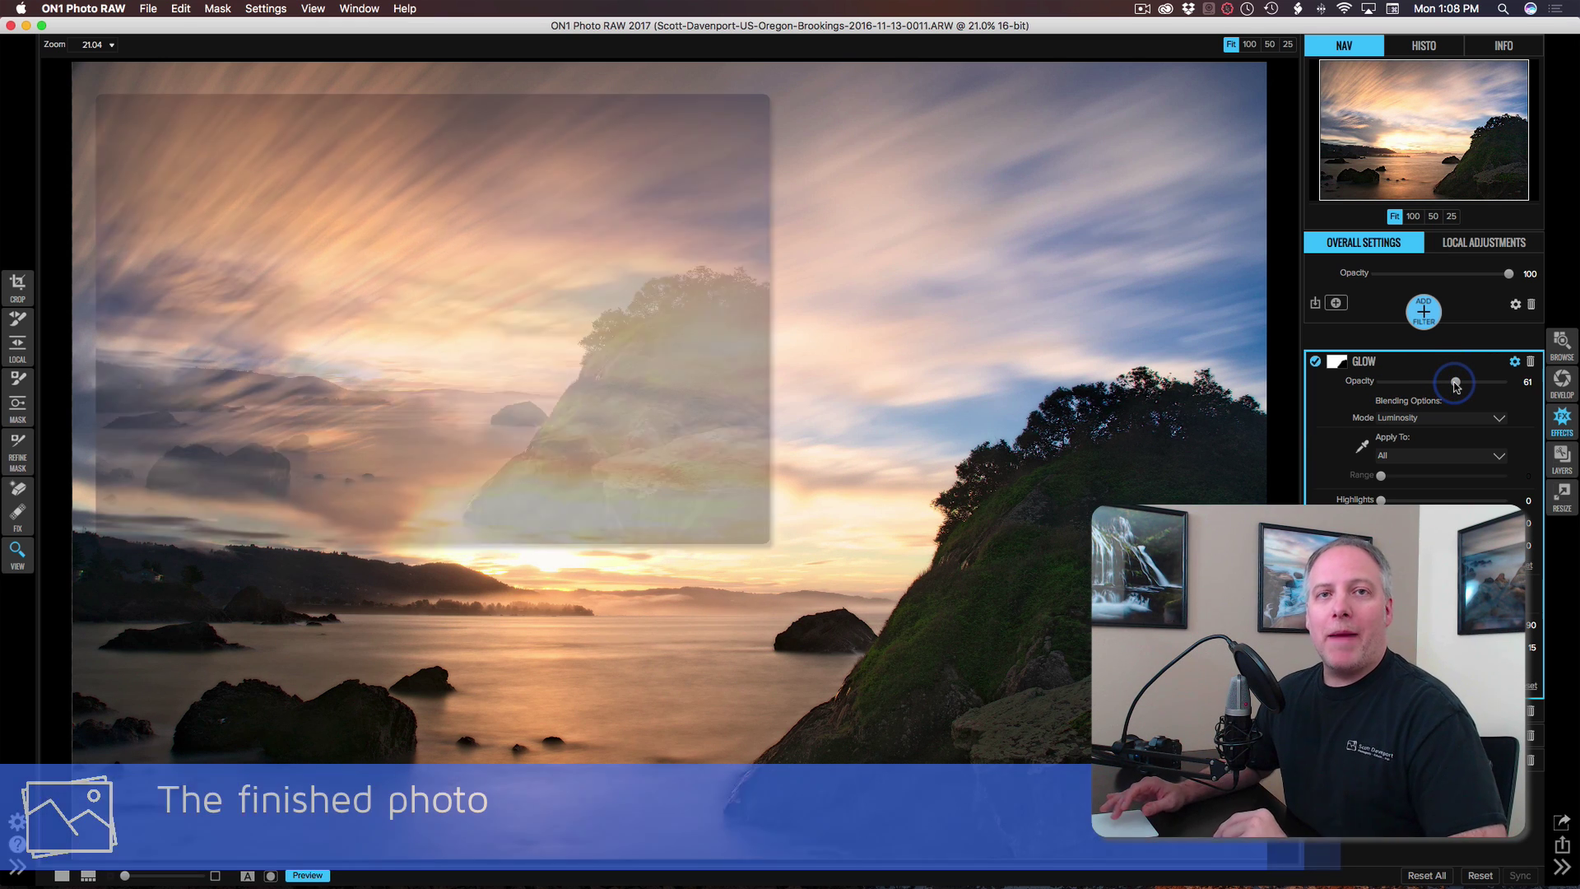